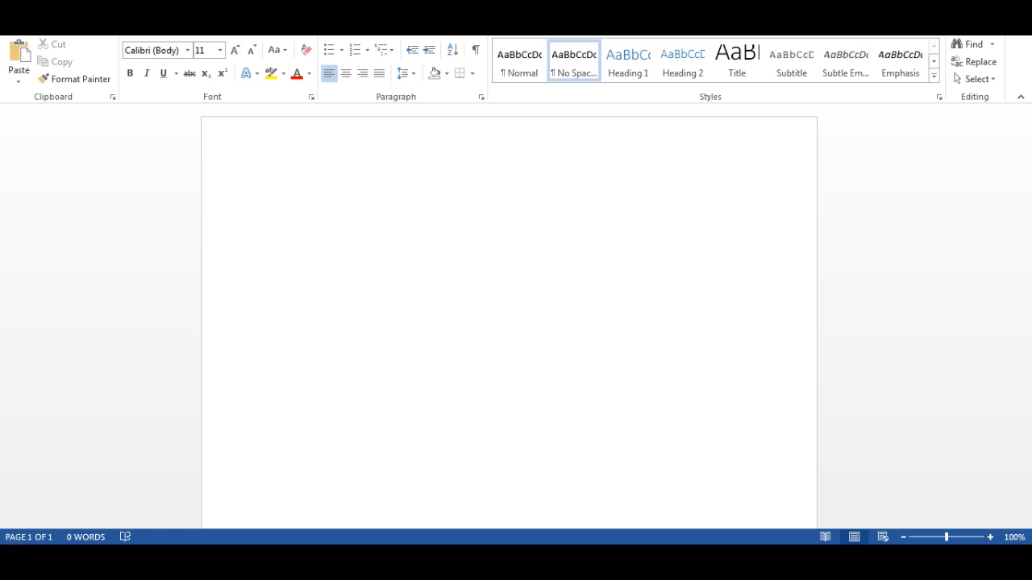
# Insert a table with 3 columns and 3 rows in the blank document.
pyautogui.hotkey('alt', 'n')
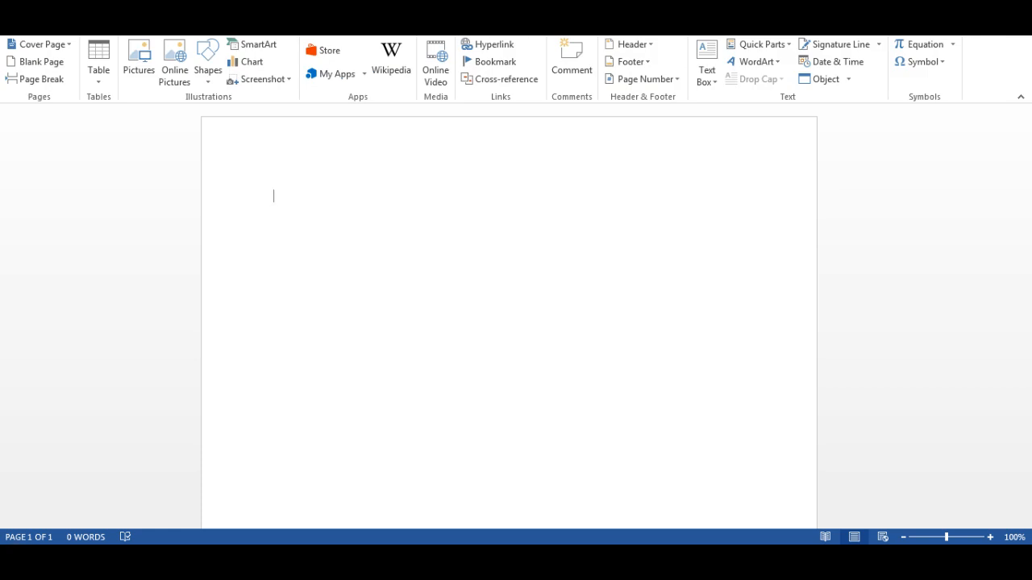
pyautogui.click(97, 74)
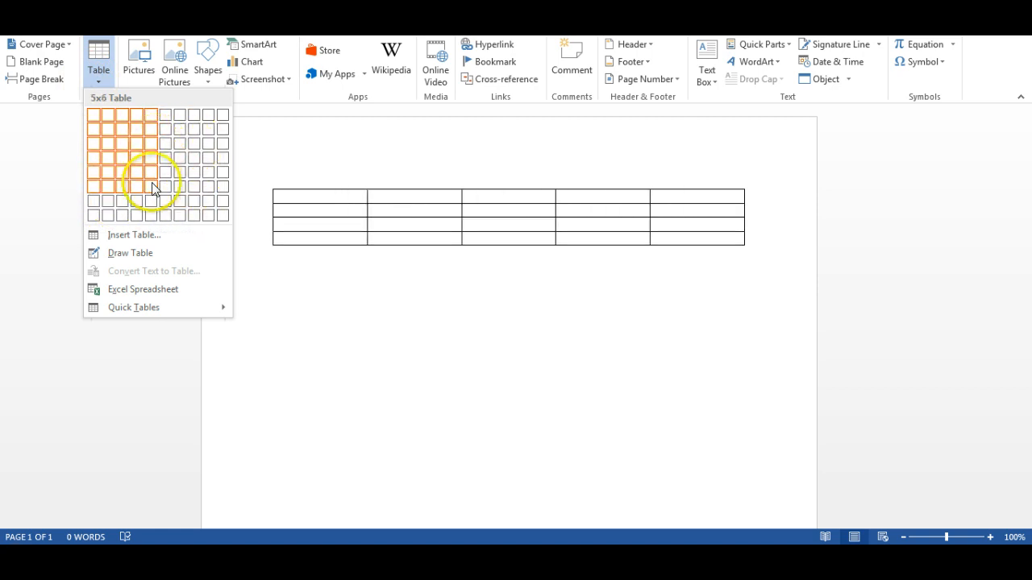
pyautogui.click(174, 236)
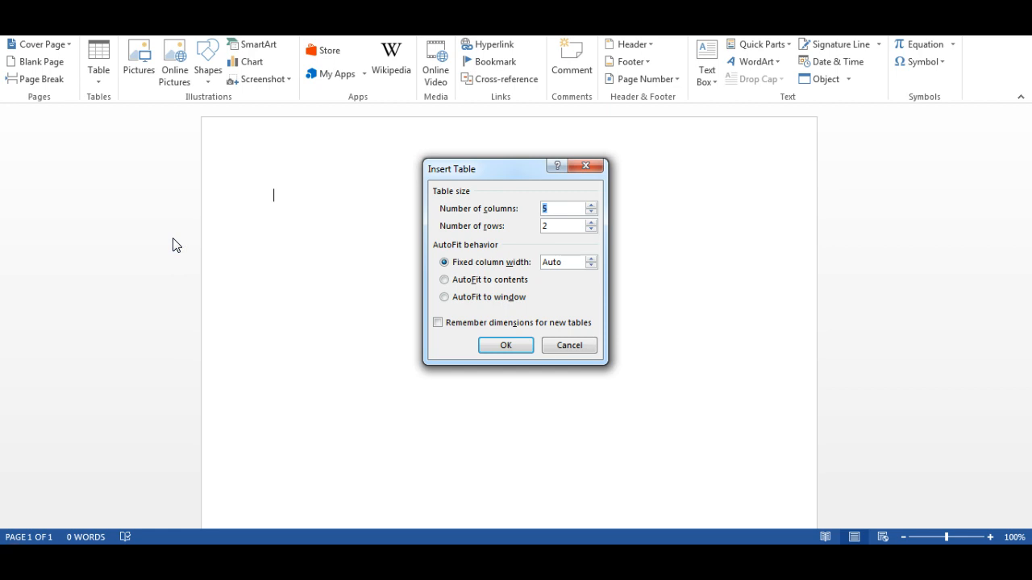
pyautogui.write('3')
pyautogui.moveTo(559, 226); pyautogui.dragTo(537, 227)
pyautogui.write('3')
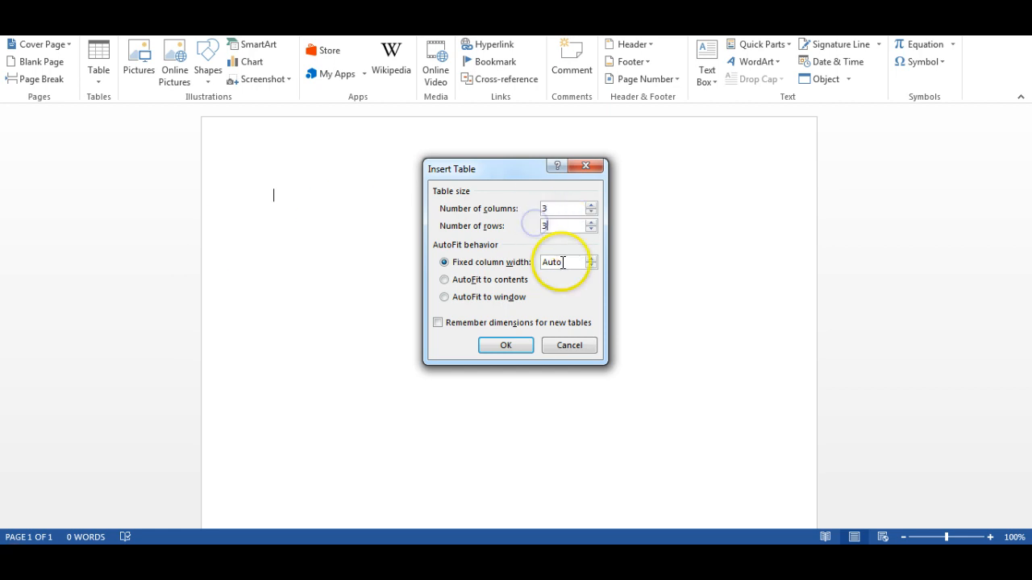
pyautogui.click(508, 345)
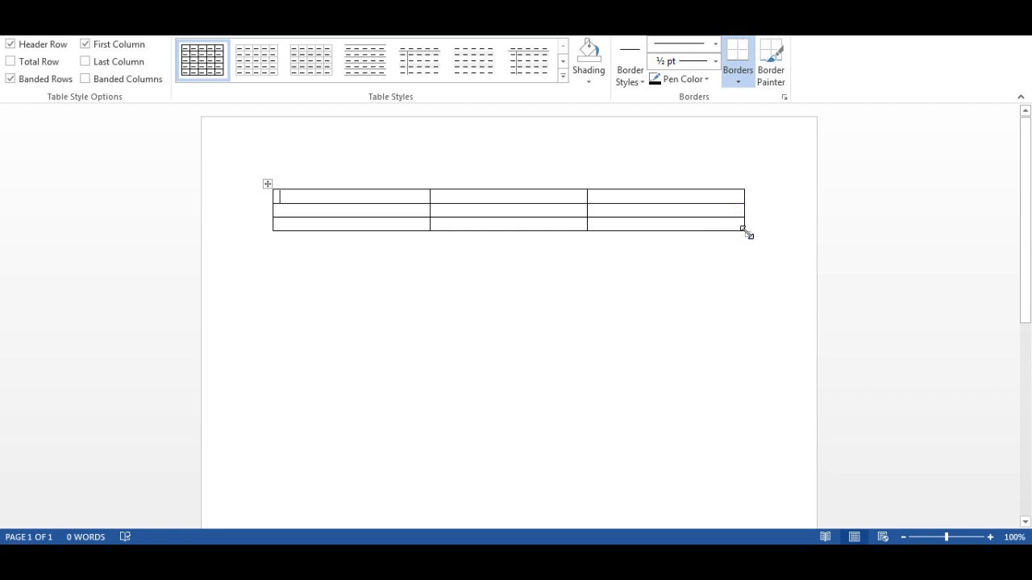
# Enlarge the whole table until its columns are about 2.25 inches wide and its rows about 1.1 inches high.
pyautogui.moveTo(747, 233)
pyautogui.mouseDown()
pyautogui.moveTo(753, 527)
pyautogui.moveTo(761, 154)
pyautogui.mouseUp()
pyautogui.moveTo(1028, 355); pyautogui.dragTo(1024, 291)
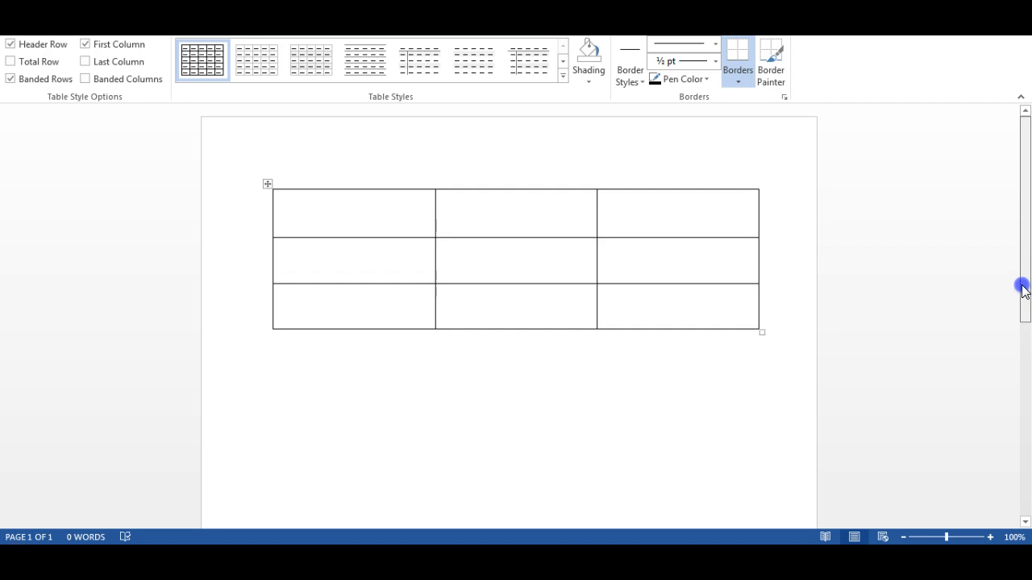
pyautogui.moveTo(761, 332); pyautogui.dragTo(763, 425)
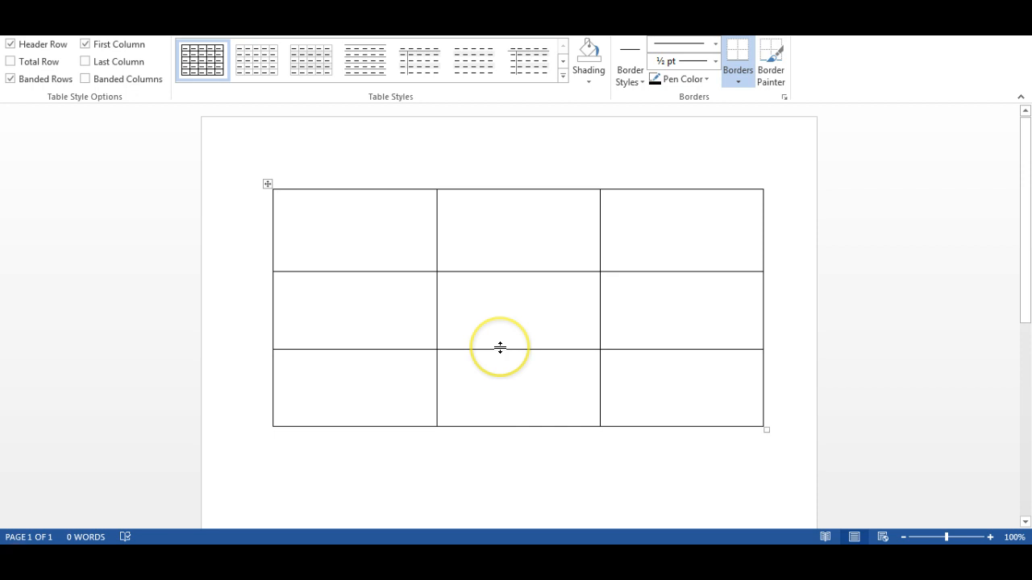
# Try making the middle and top rows taller individually, and undo both row height changes.
pyautogui.moveTo(500, 349); pyautogui.dragTo(500, 397)
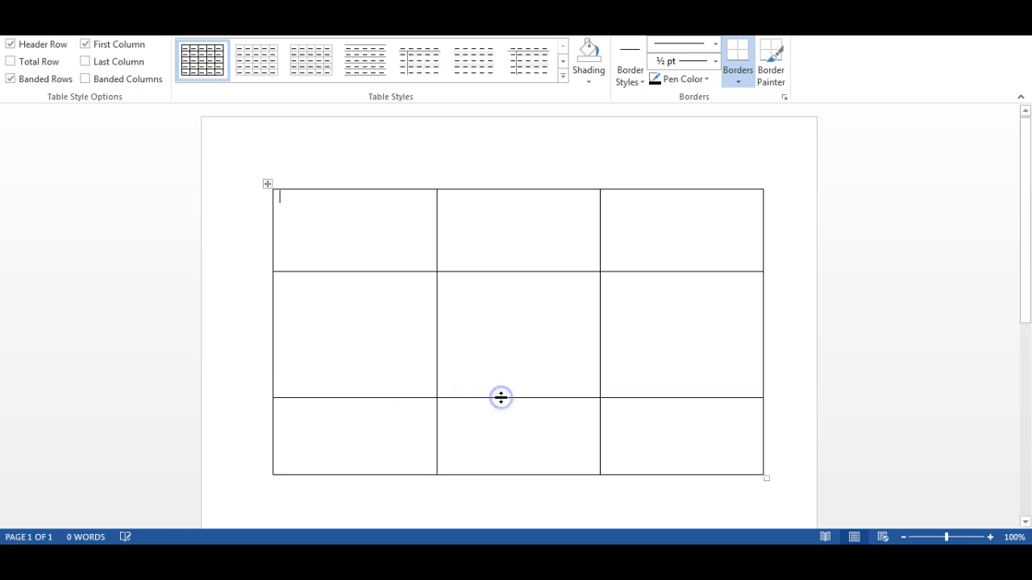
pyautogui.moveTo(512, 274); pyautogui.dragTo(516, 306)
pyautogui.click(516, 269)
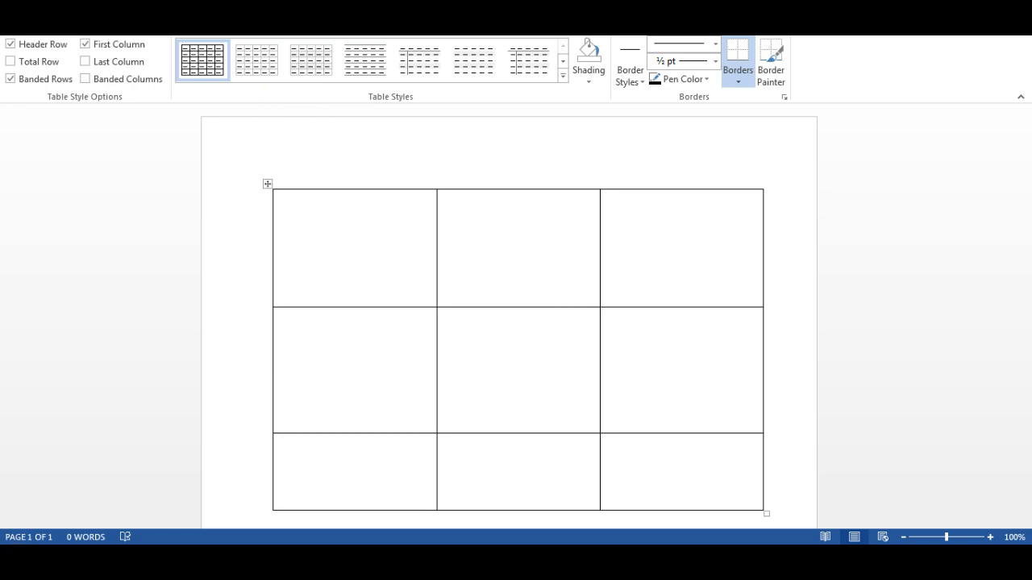
pyautogui.hotkey('ctrl', 'z')
pyautogui.hotkey('ctrl', 'z')
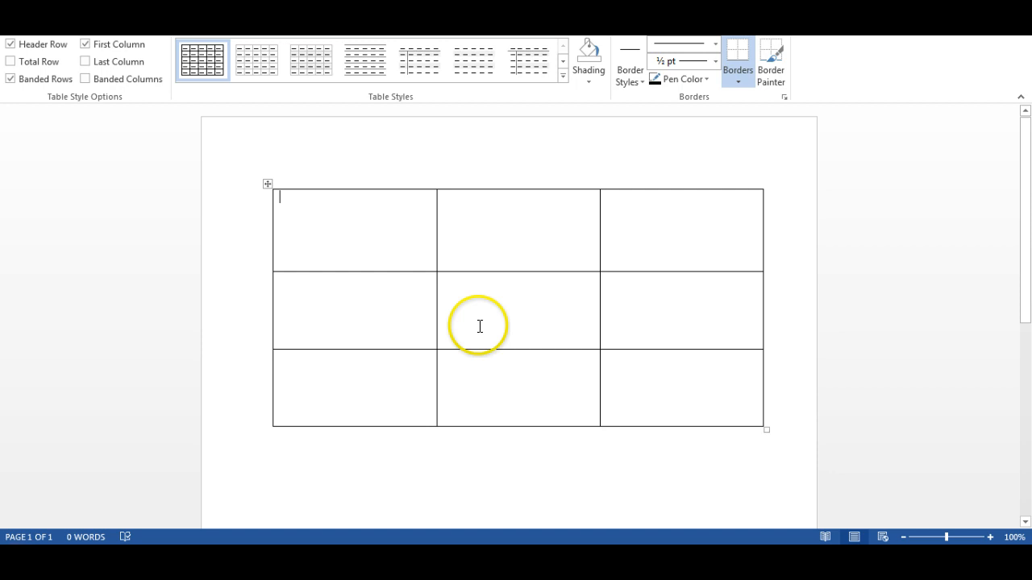
# Merge the three cells of the table's bottom row into one cell.
pyautogui.moveTo(392, 234); pyautogui.dragTo(656, 235)
pyautogui.moveTo(343, 302); pyautogui.dragTo(641, 309)
pyautogui.moveTo(376, 371); pyautogui.dragTo(643, 373)
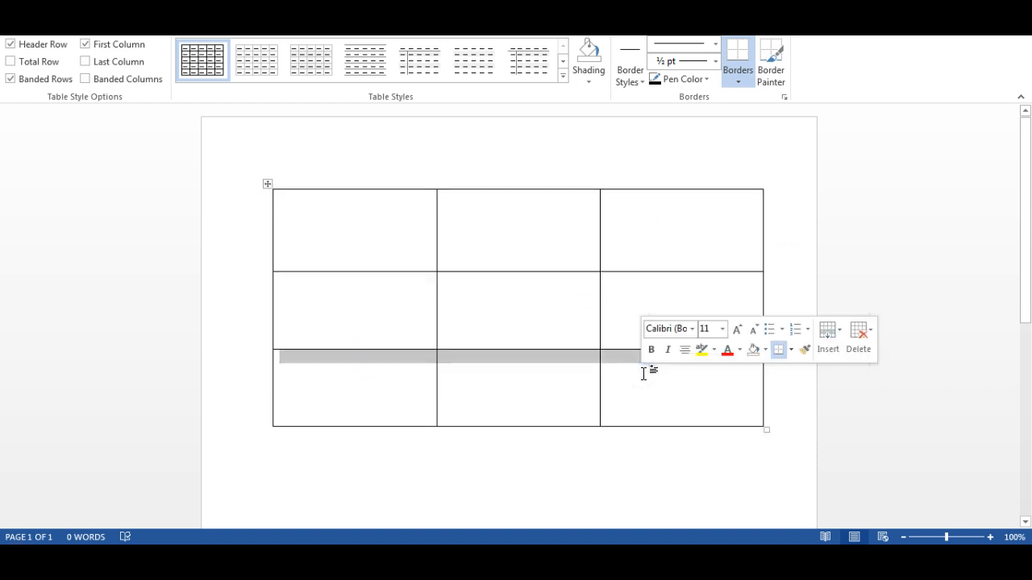
pyautogui.moveTo(451, 375); pyautogui.dragTo(726, 379)
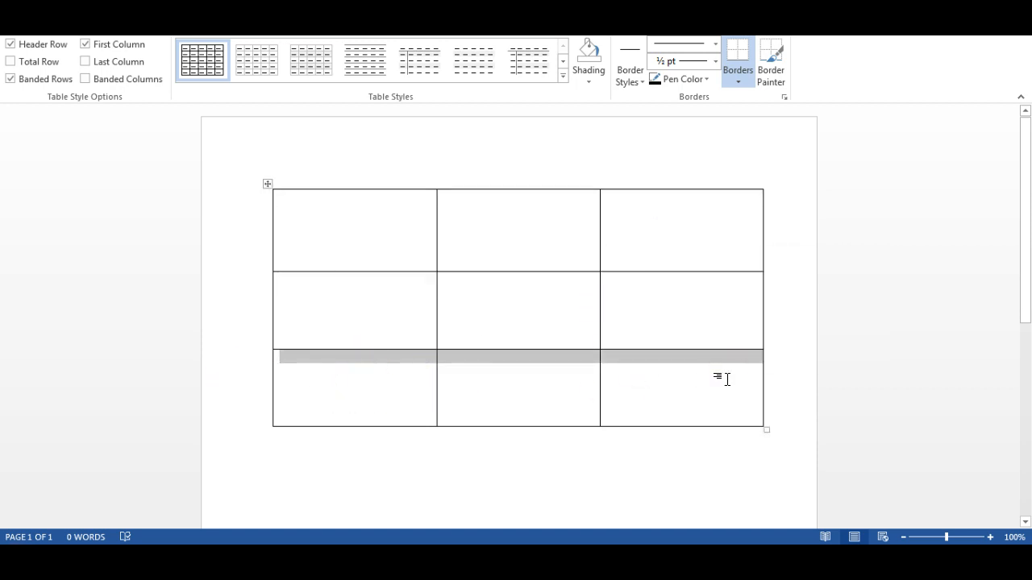
pyautogui.click(576, 378)
pyautogui.moveTo(427, 384); pyautogui.dragTo(782, 378)
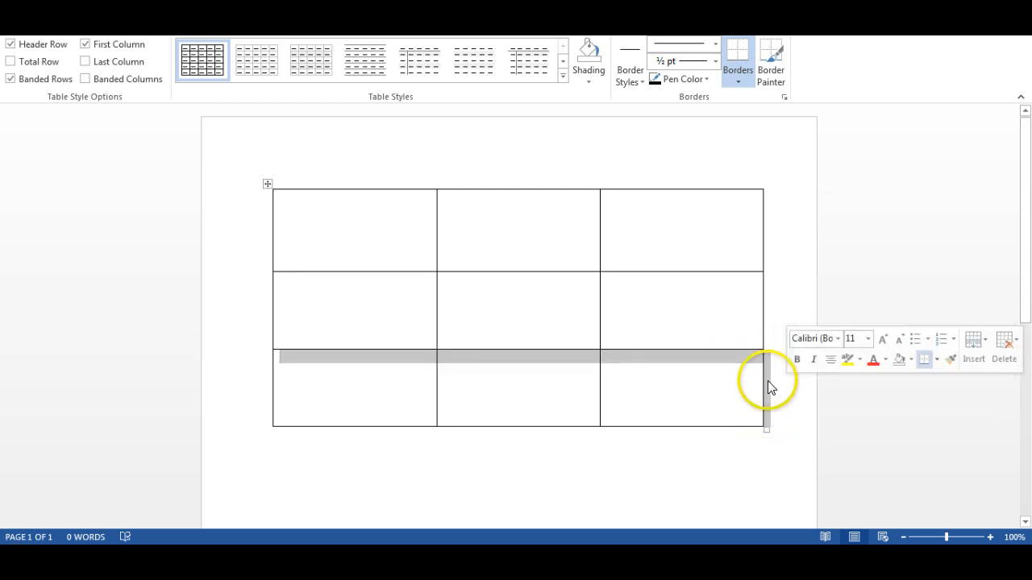
pyautogui.click(373, 397)
pyautogui.moveTo(315, 391); pyautogui.dragTo(553, 395)
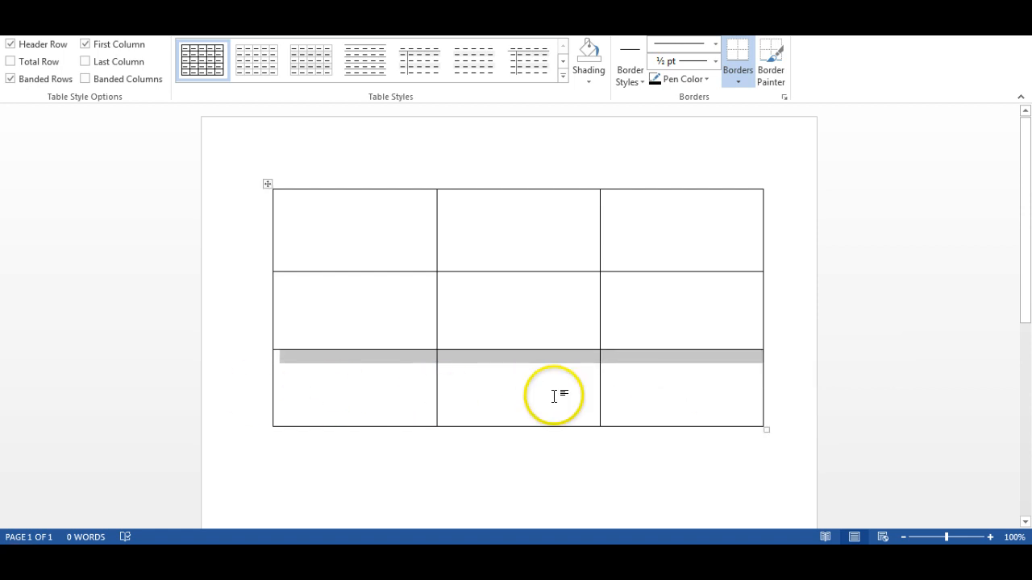
pyautogui.rightClick(525, 369)
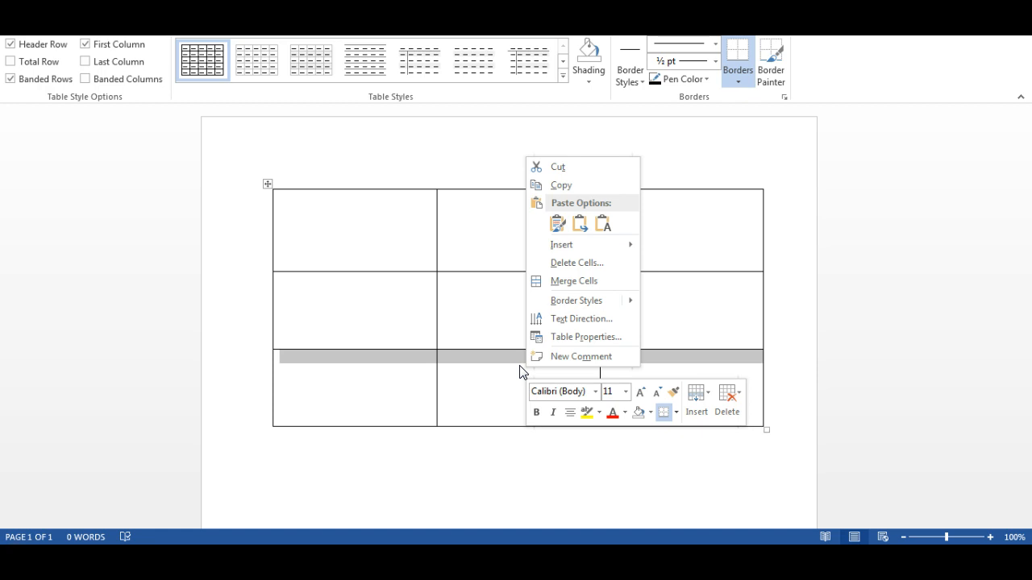
pyautogui.click(564, 280)
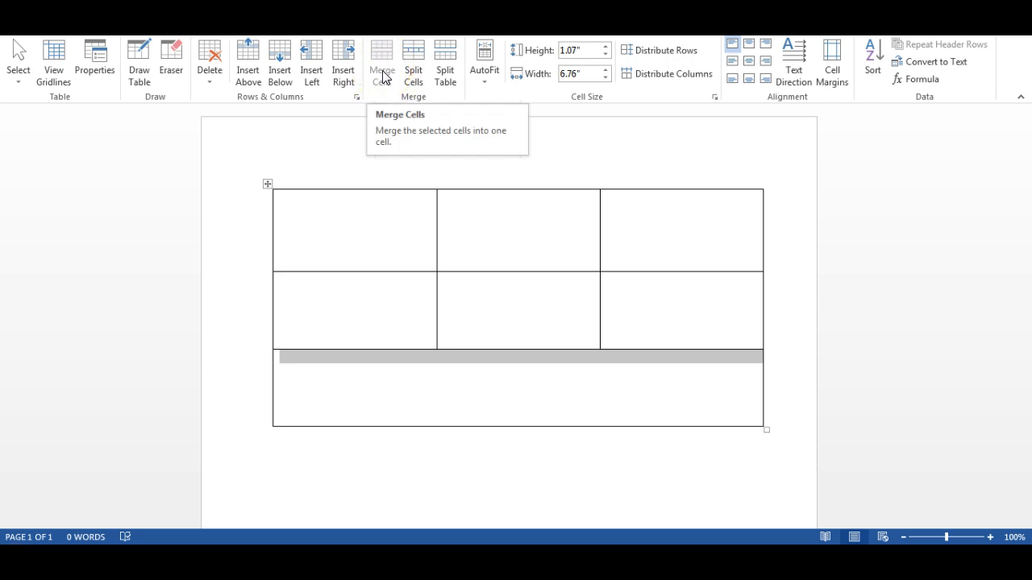
# Split the merged bottom cell into 3 columns and 1 row.
pyautogui.click(522, 316)
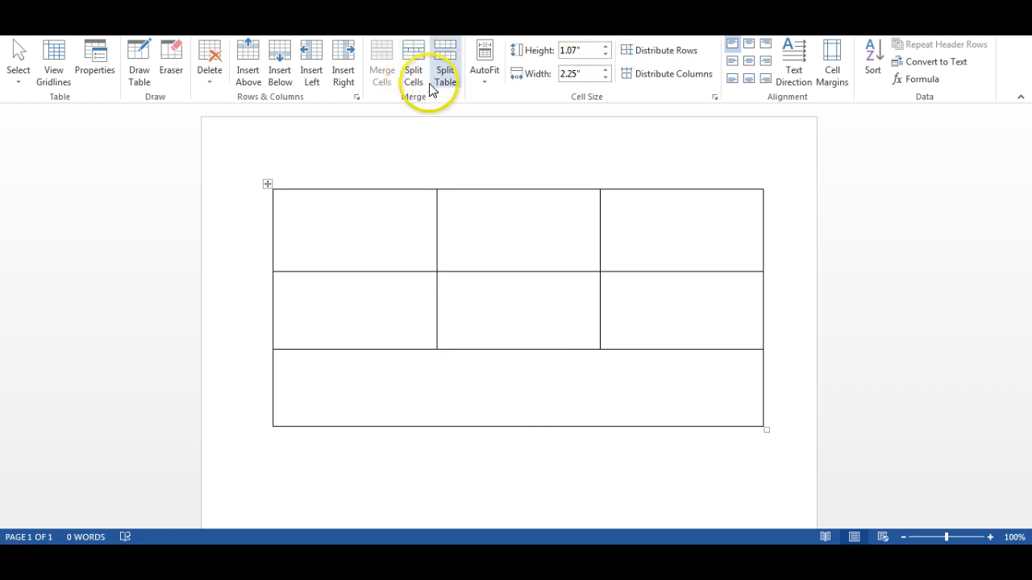
pyautogui.click(395, 373)
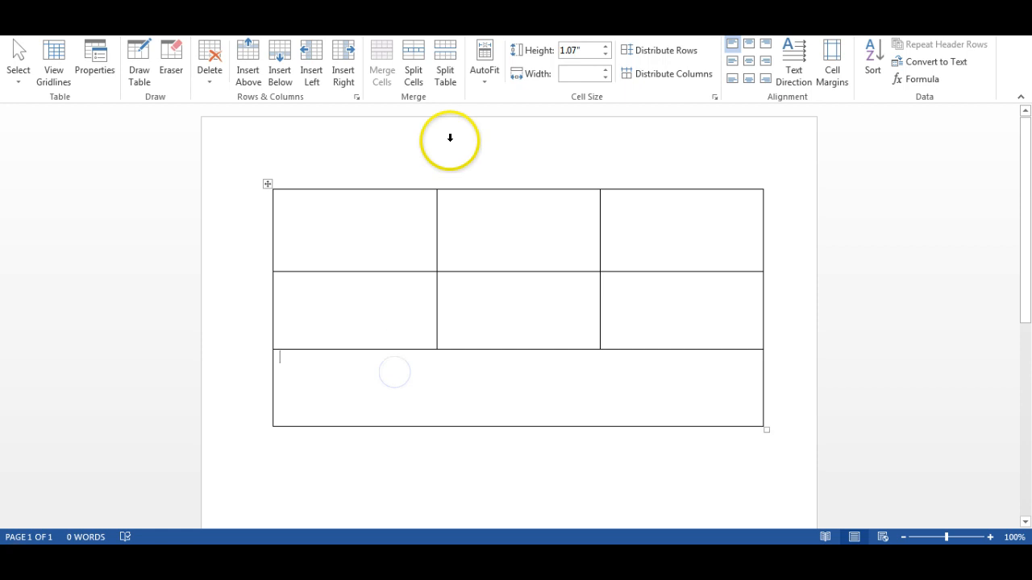
pyautogui.click(413, 78)
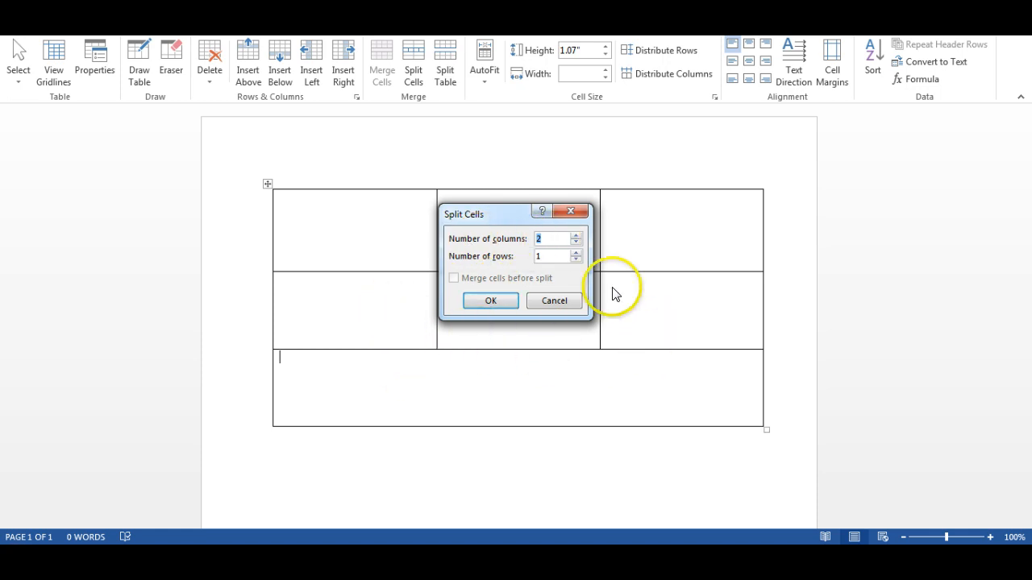
pyautogui.click(575, 236)
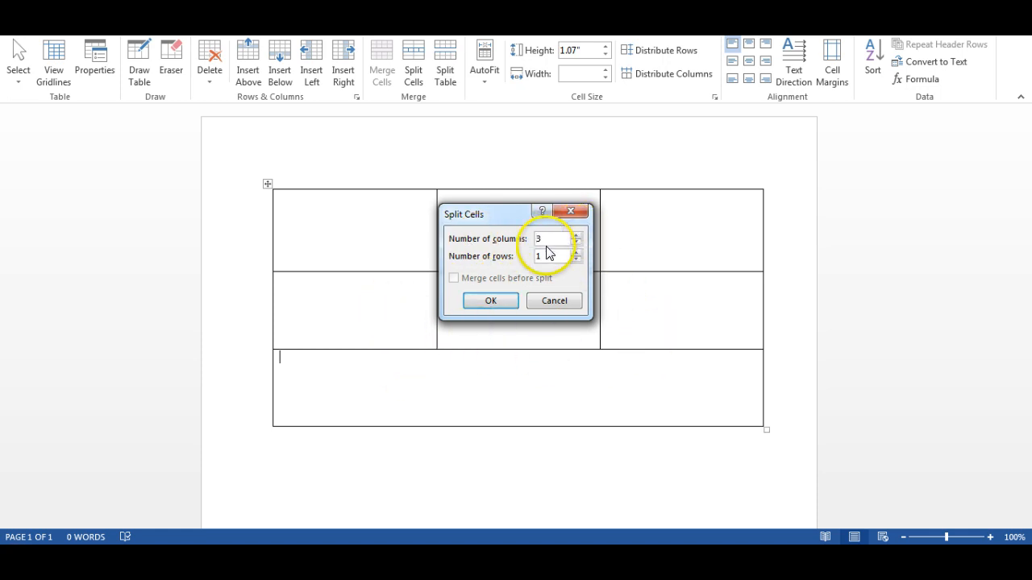
pyautogui.click(487, 303)
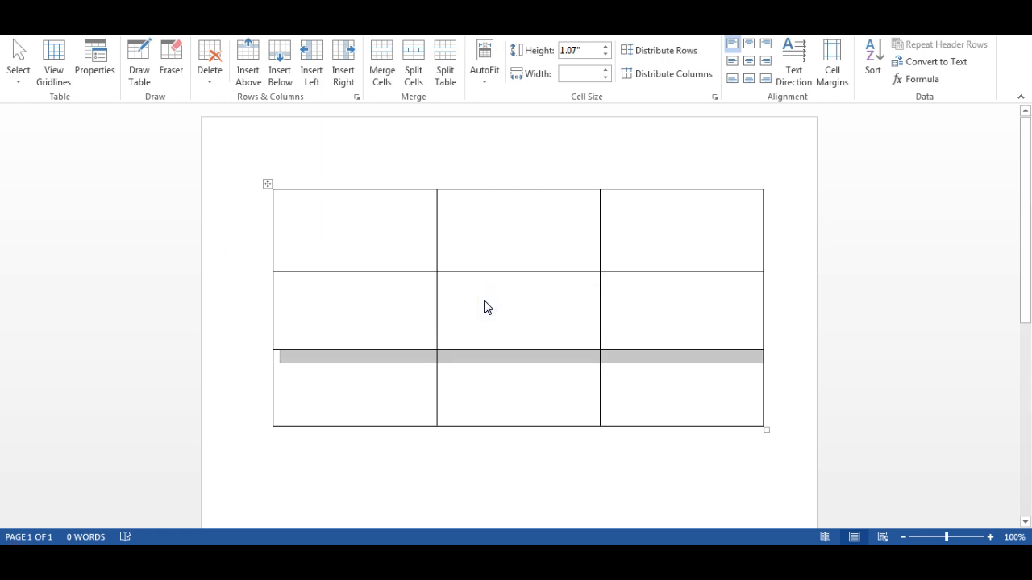
pyautogui.click(486, 384)
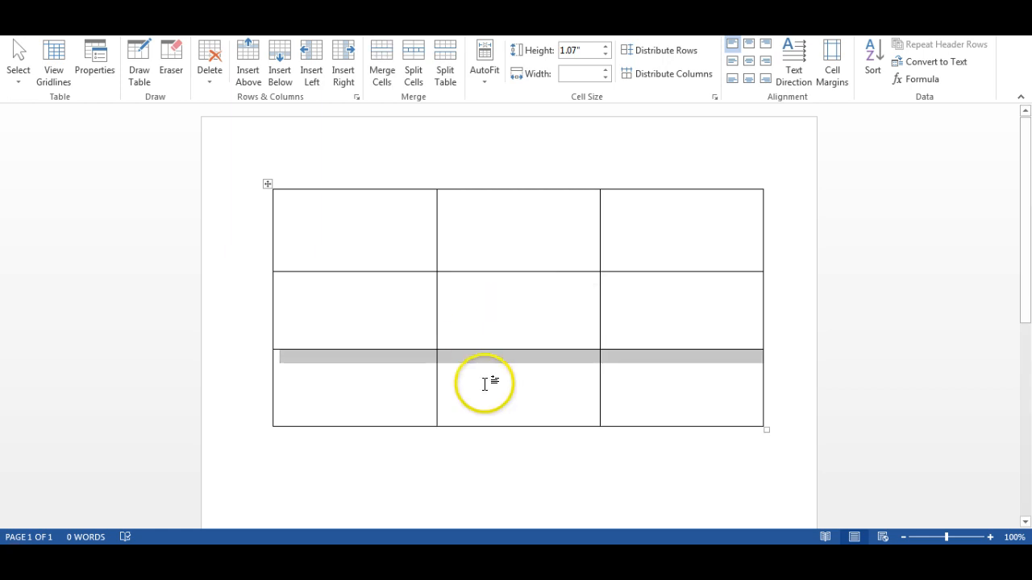
# Insert a new row below the table's top row.
pyautogui.click(514, 317)
pyautogui.moveTo(379, 235); pyautogui.dragTo(491, 237)
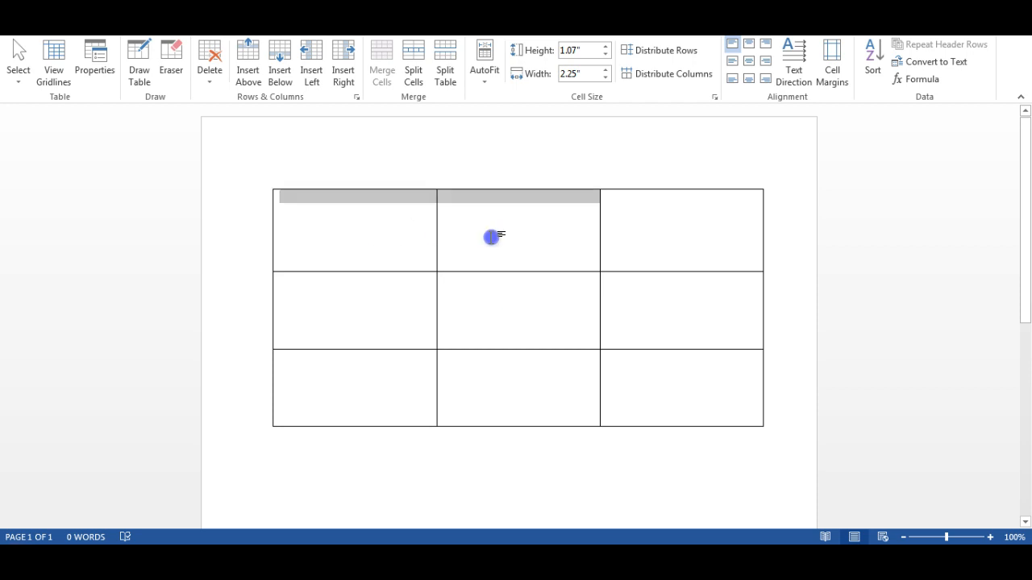
pyautogui.moveTo(613, 237); pyautogui.dragTo(629, 235)
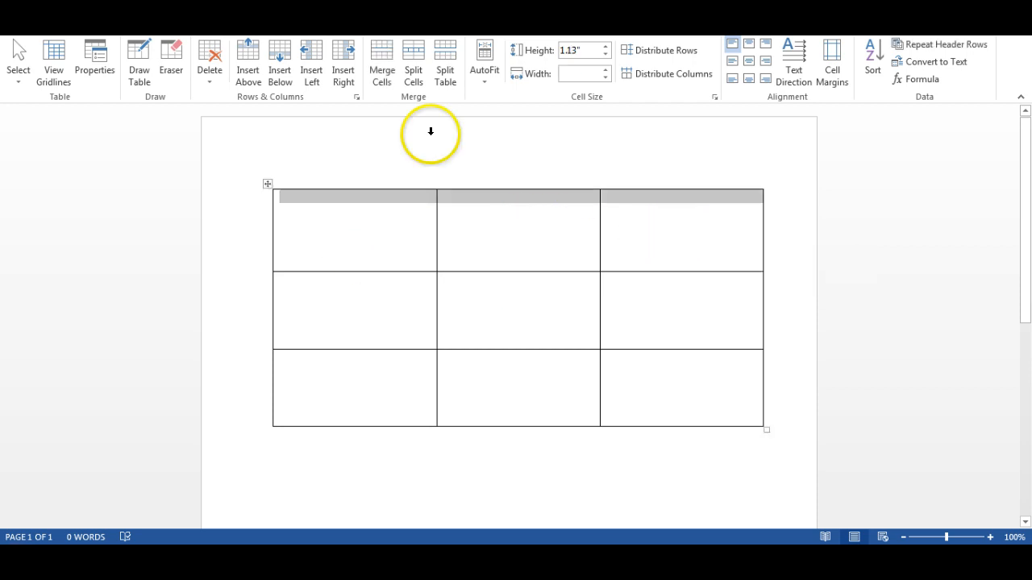
pyautogui.rightClick(483, 233)
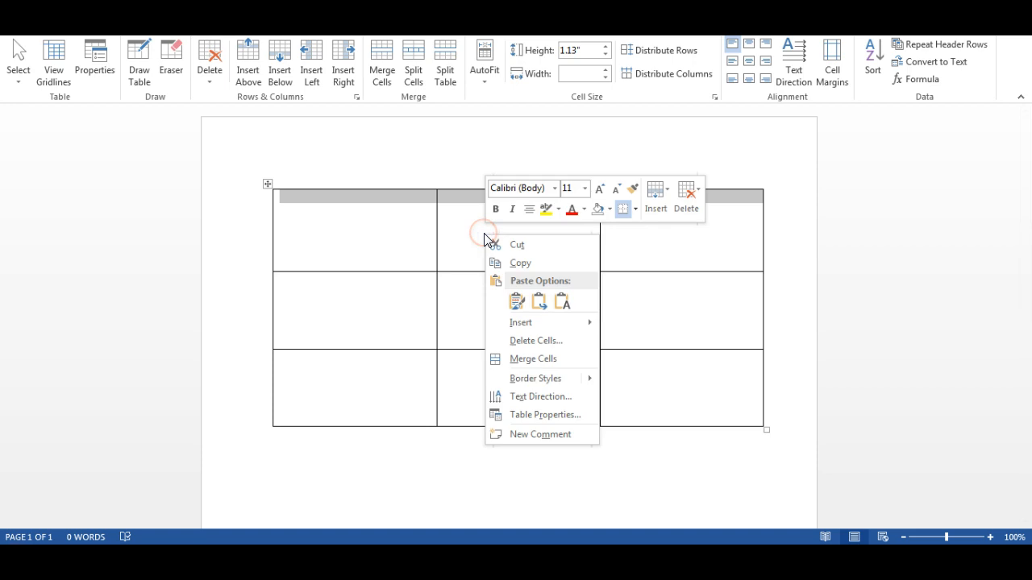
pyautogui.press('Escape')
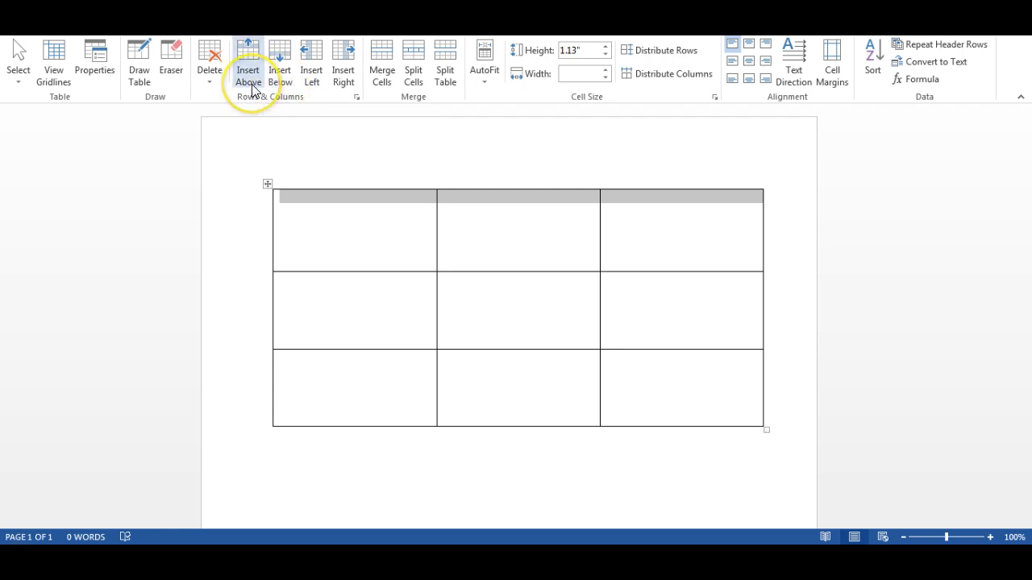
pyautogui.click(279, 75)
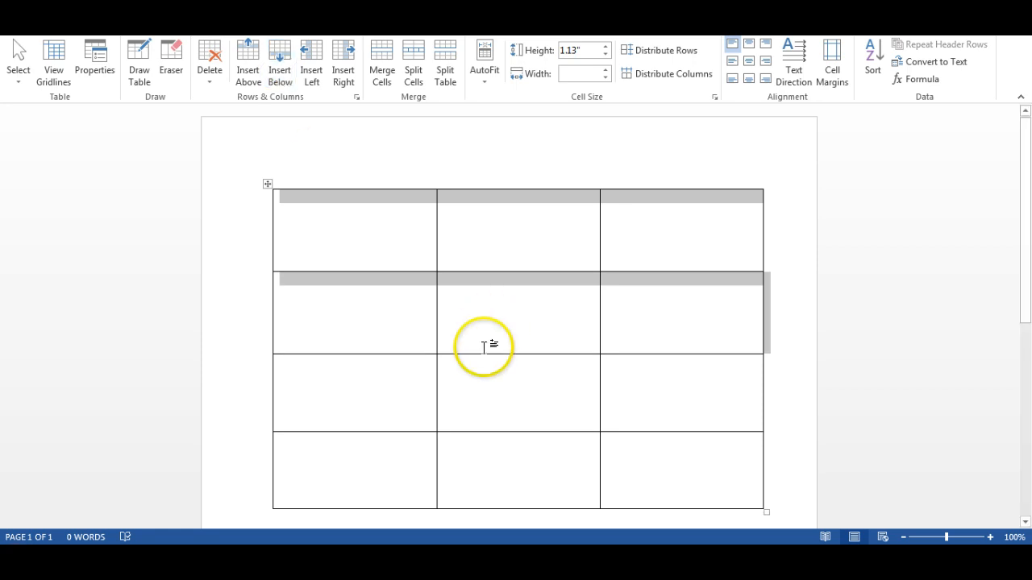
# Delete the third row of the table.
pyautogui.click(392, 370)
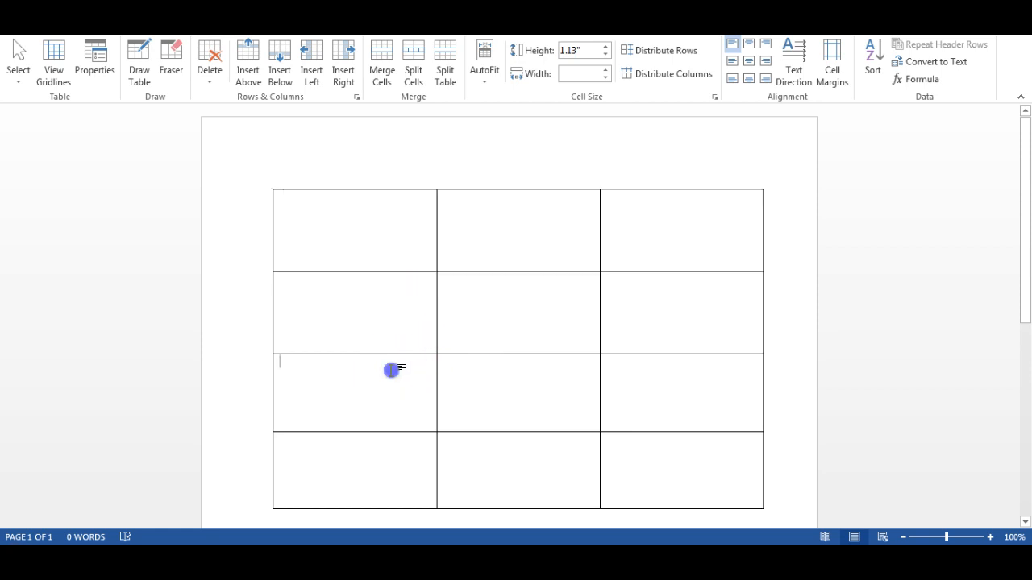
pyautogui.moveTo(402, 394); pyautogui.dragTo(623, 395)
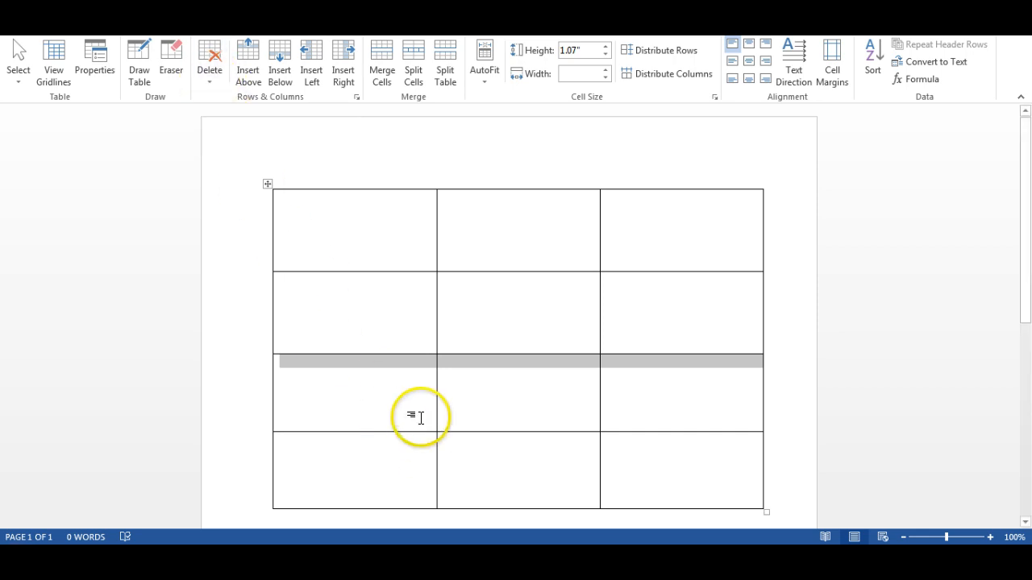
pyautogui.click(207, 78)
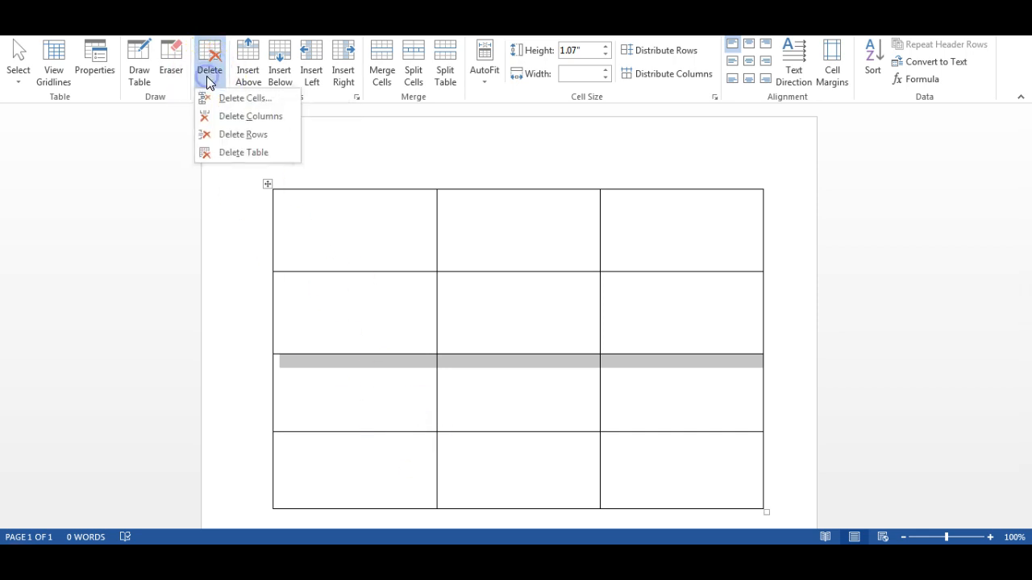
pyautogui.click(228, 134)
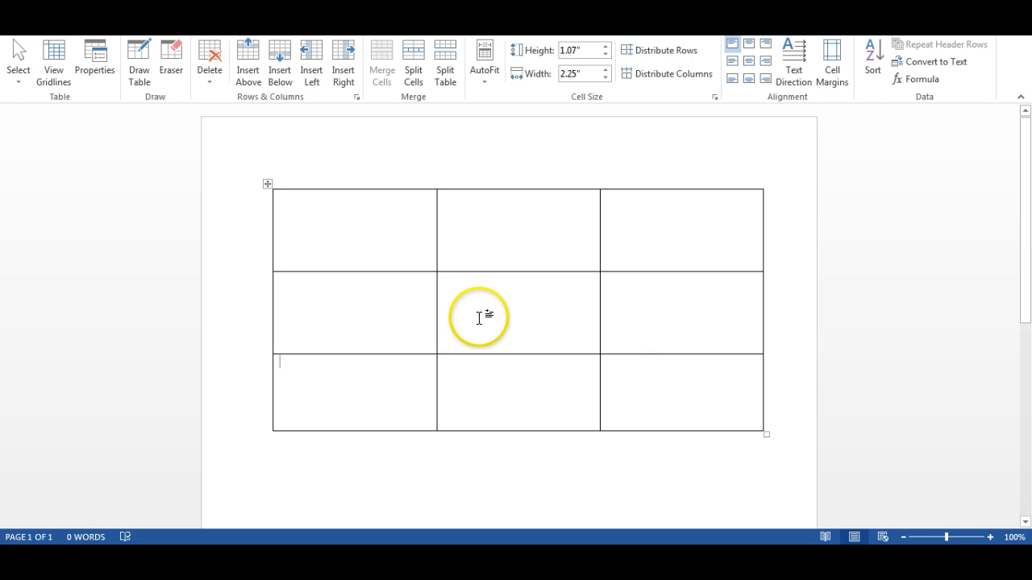
pyautogui.moveTo(396, 306); pyautogui.dragTo(397, 364)
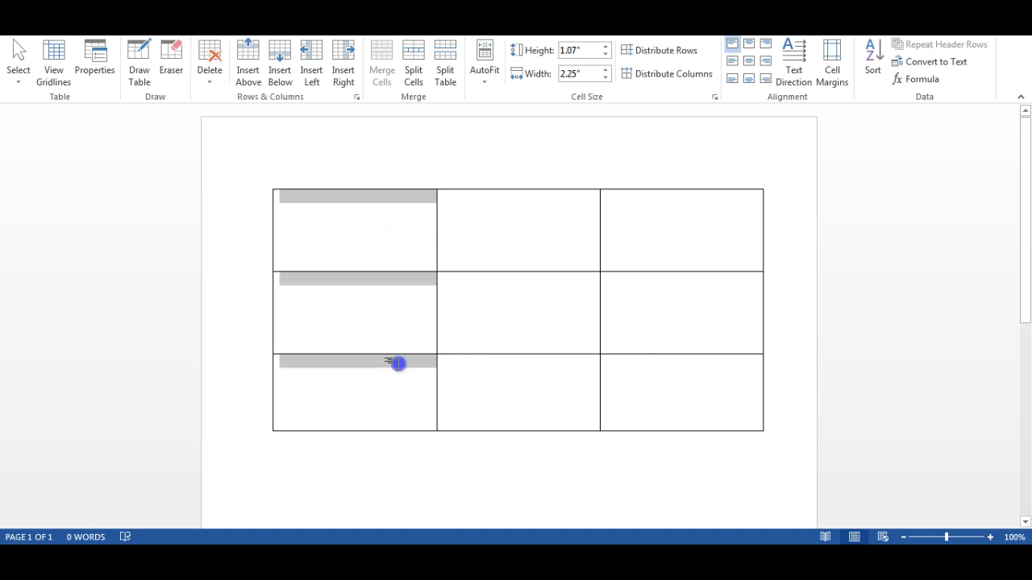
pyautogui.moveTo(521, 231); pyautogui.dragTo(519, 365)
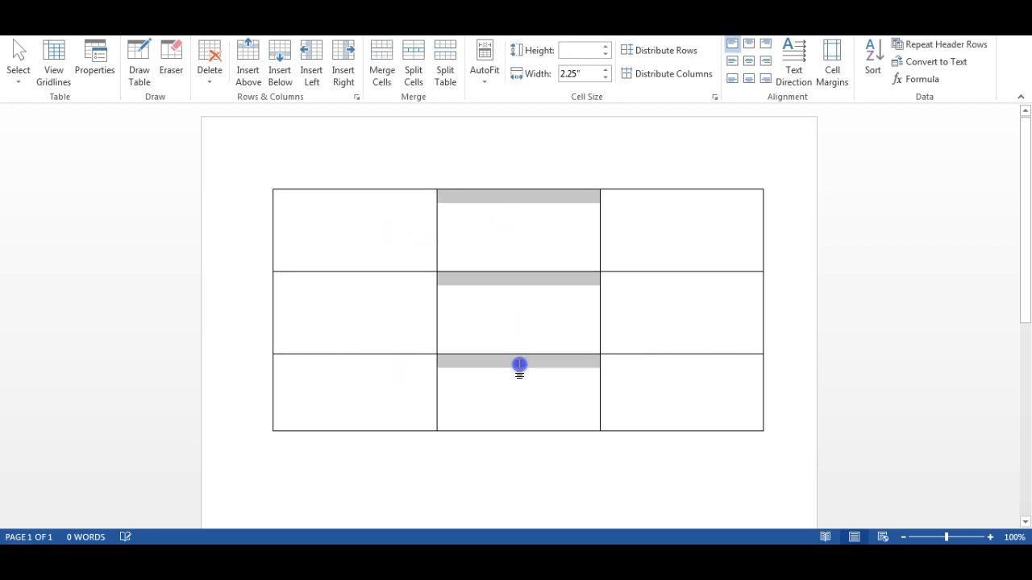
pyautogui.click(388, 262)
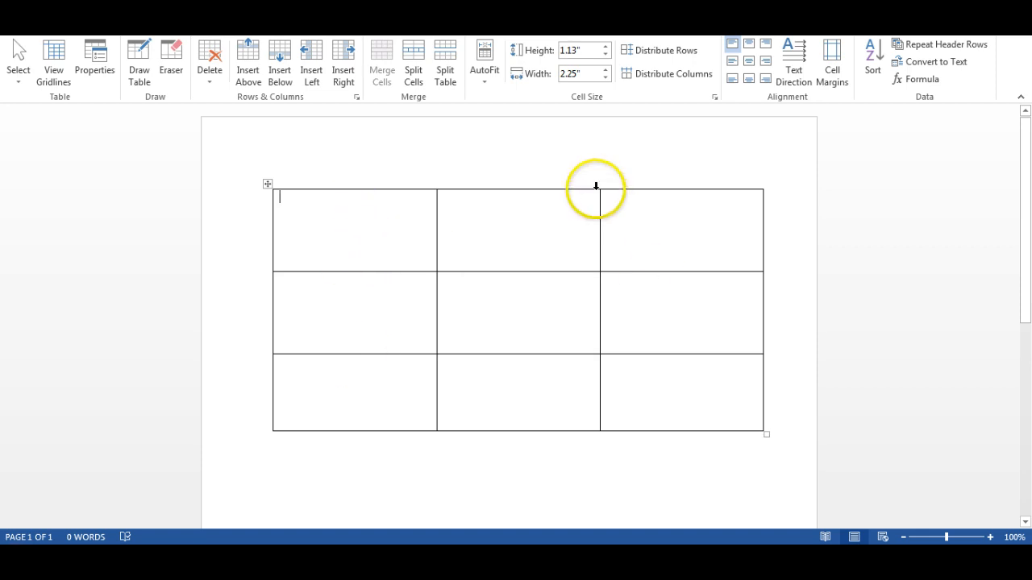
# Try centring the cell contents of the whole table and the table itself on the page, and undo both changes.
pyautogui.click(268, 181)
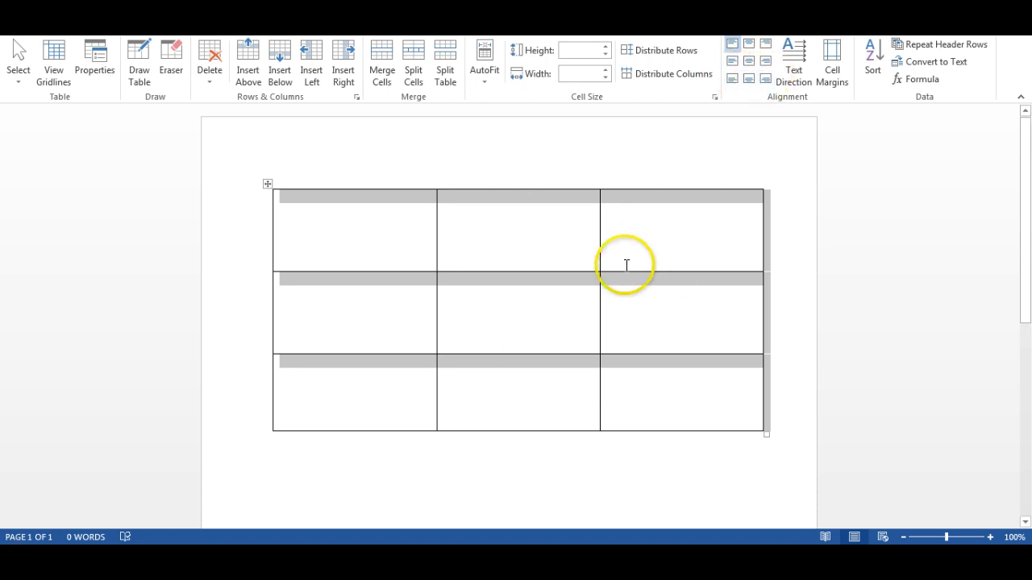
pyautogui.click(750, 64)
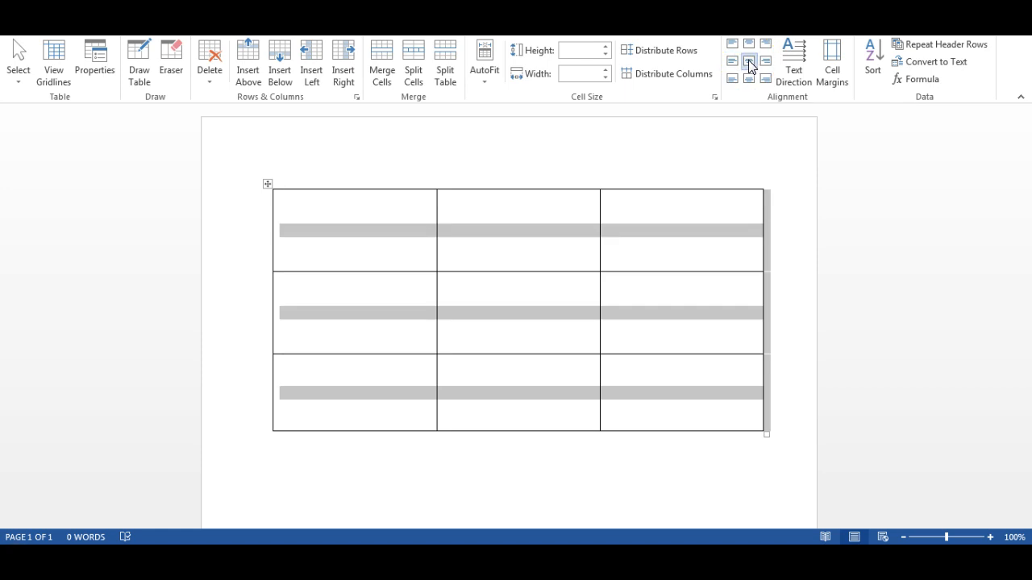
pyautogui.click(62, 25)
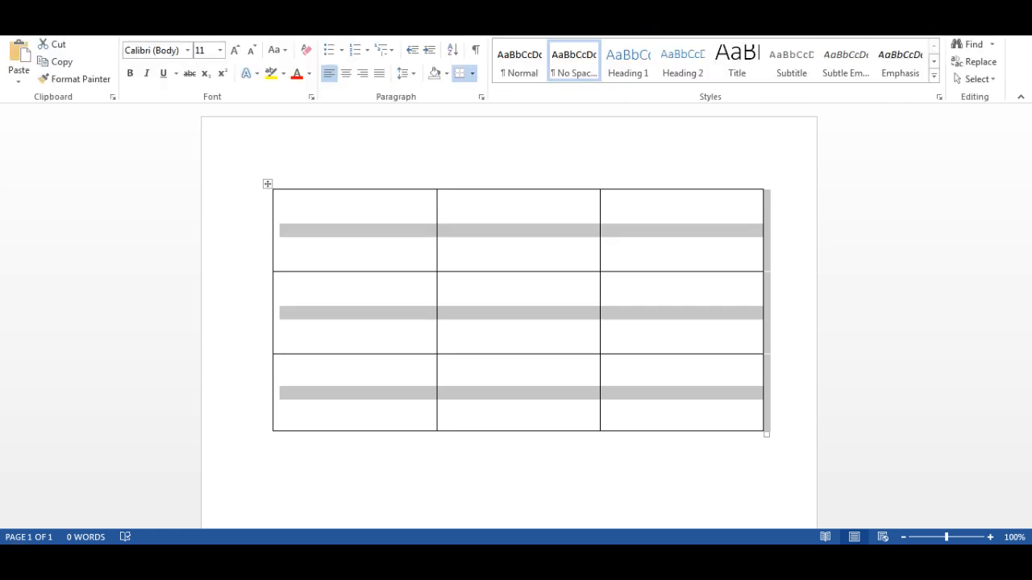
pyautogui.click(345, 74)
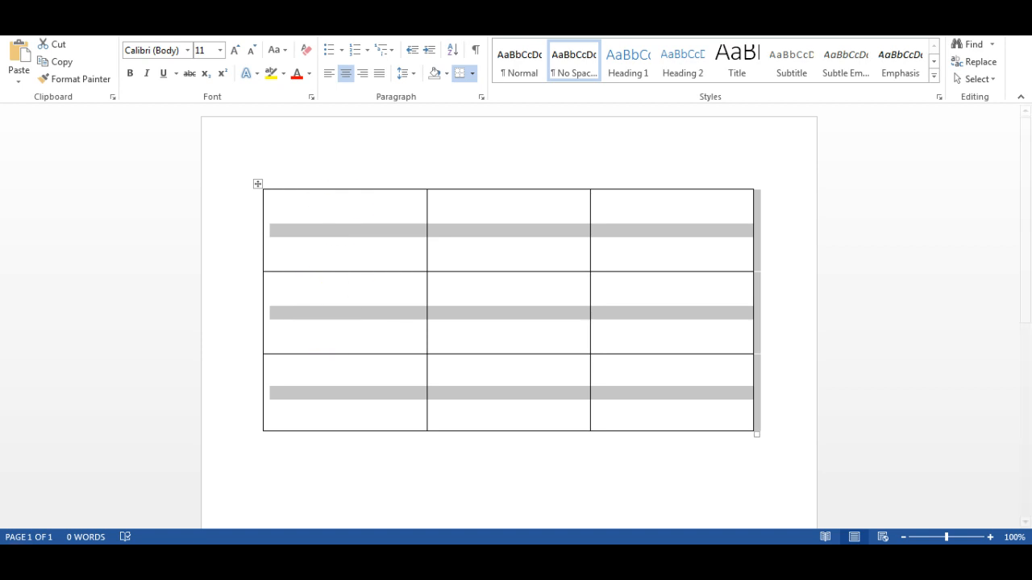
pyautogui.hotkey('ctrl', 'z')
pyautogui.hotkey('ctrl', 'z')
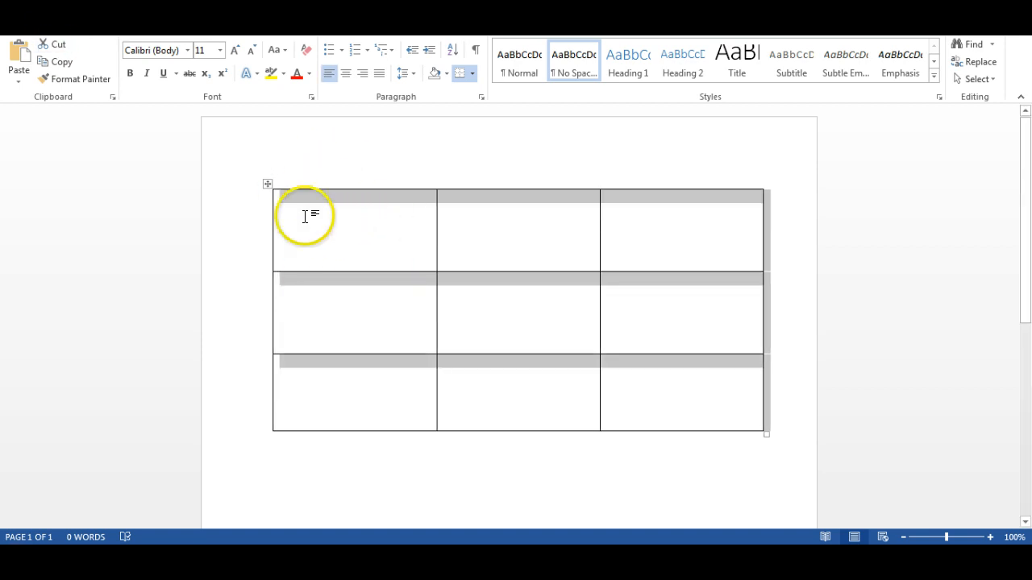
# Centre the selected table on the page and align all its cell contents to the centre both horizontally and vertically.
pyautogui.click(345, 73)
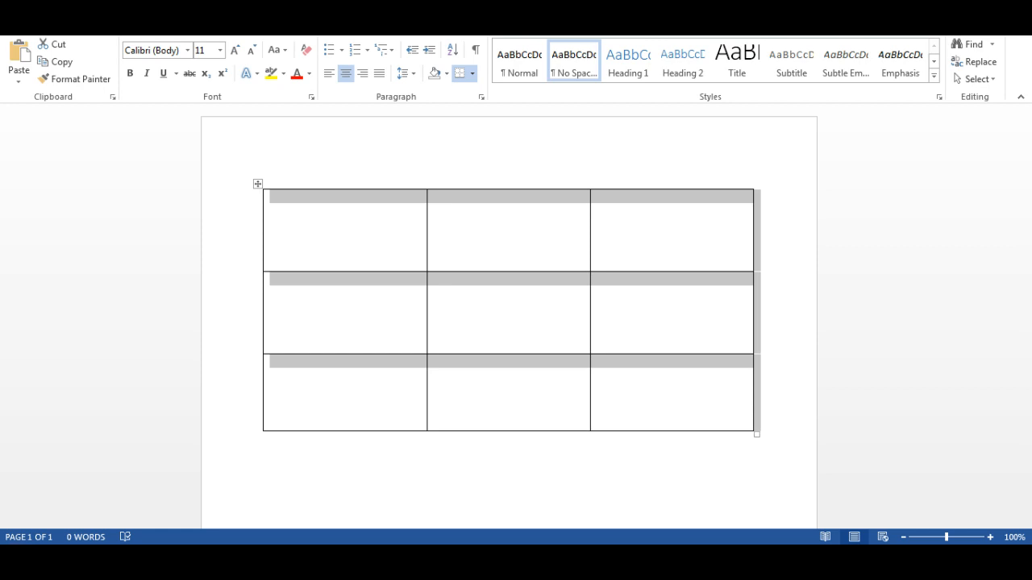
pyautogui.click(552, 27)
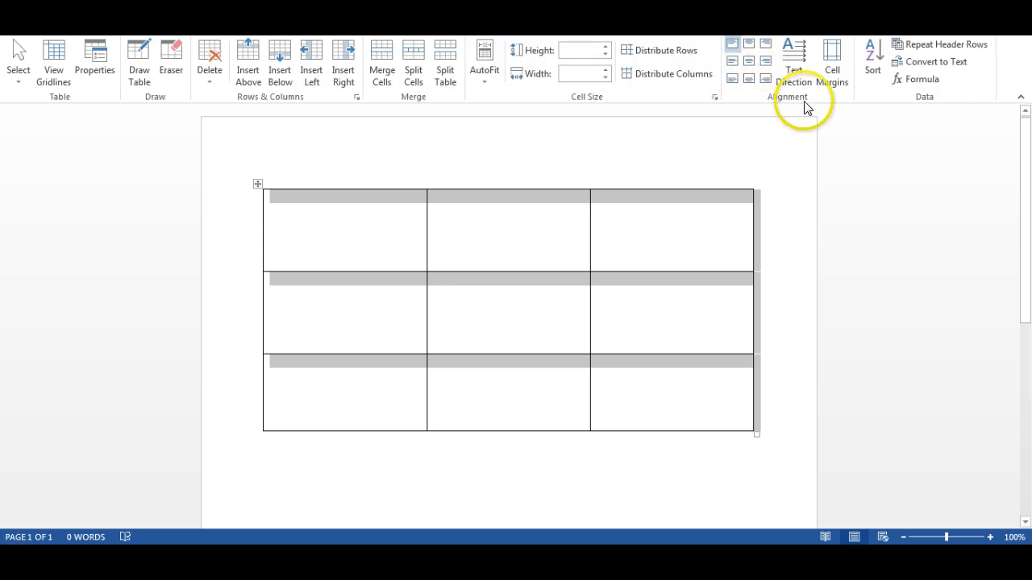
pyautogui.click(748, 65)
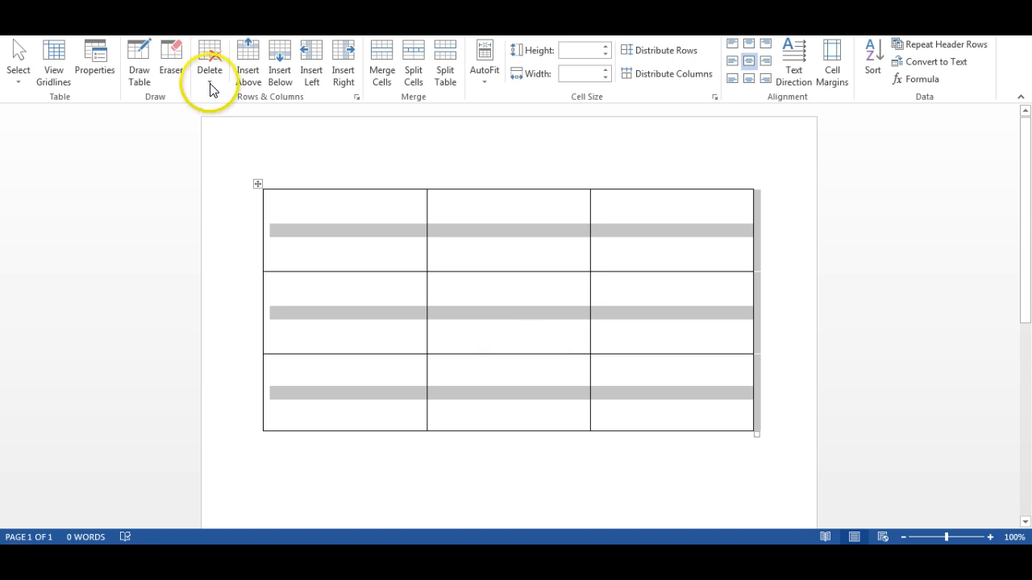
pyautogui.click(327, 237)
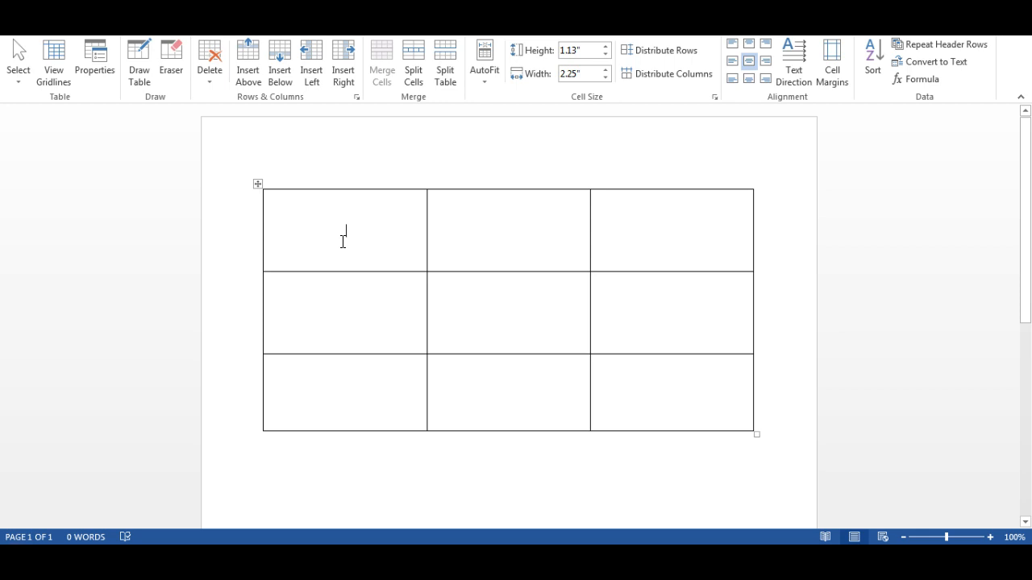
# Set the font of the whole table to size 14 with the standard blue font color.
pyautogui.click(257, 183)
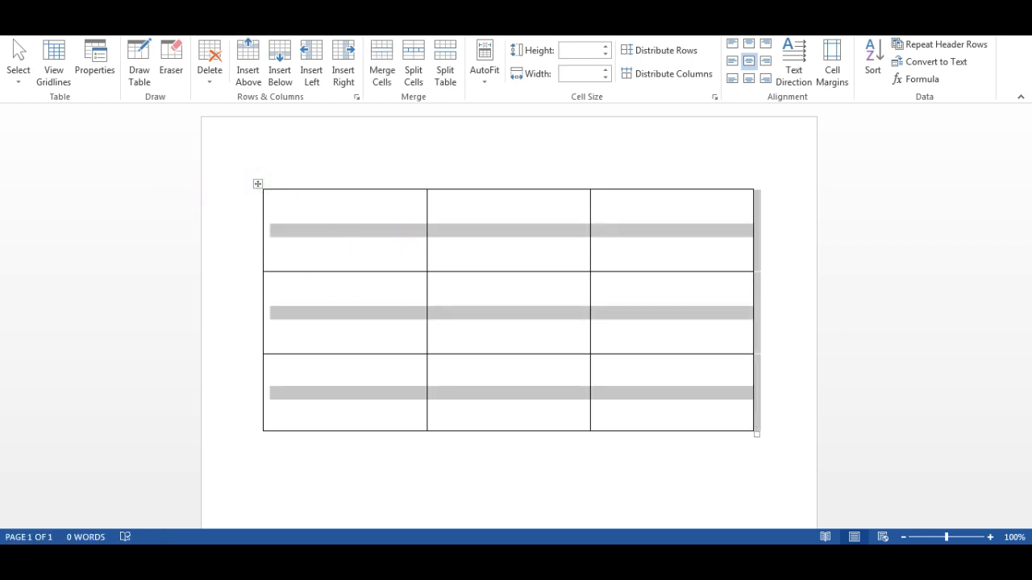
pyautogui.click(304, 227)
pyautogui.rightClick(339, 231)
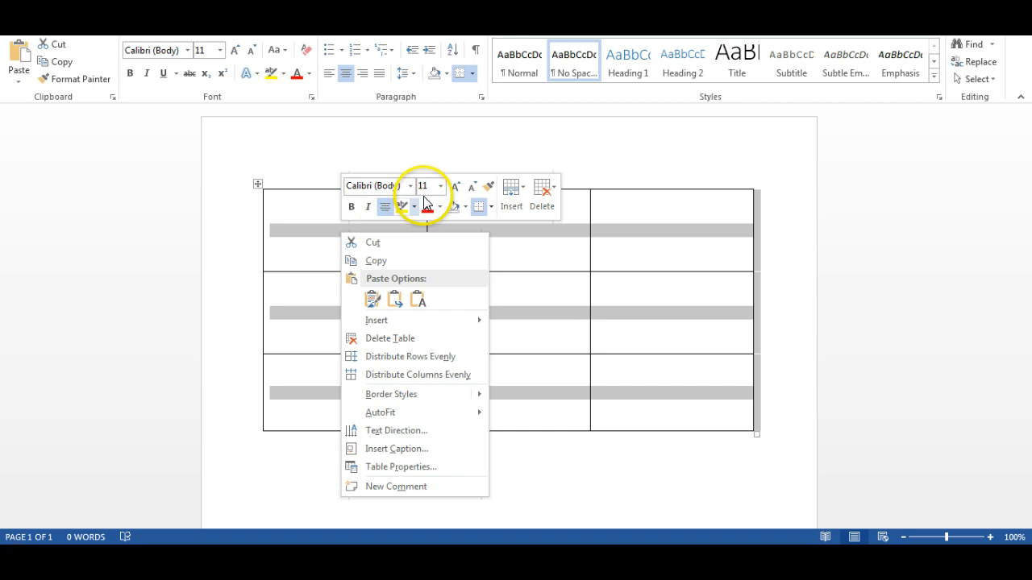
pyautogui.click(441, 188)
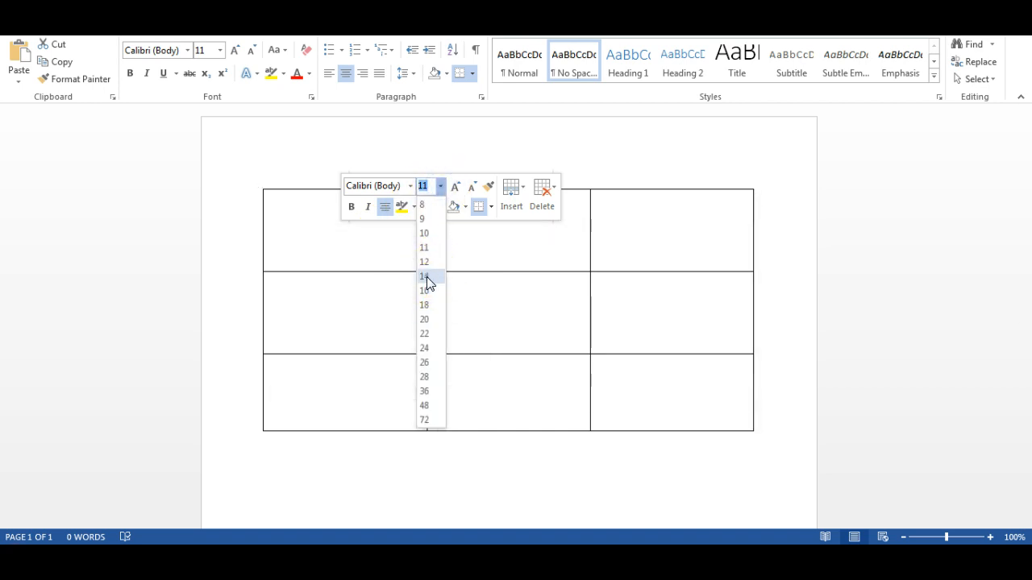
pyautogui.click(426, 278)
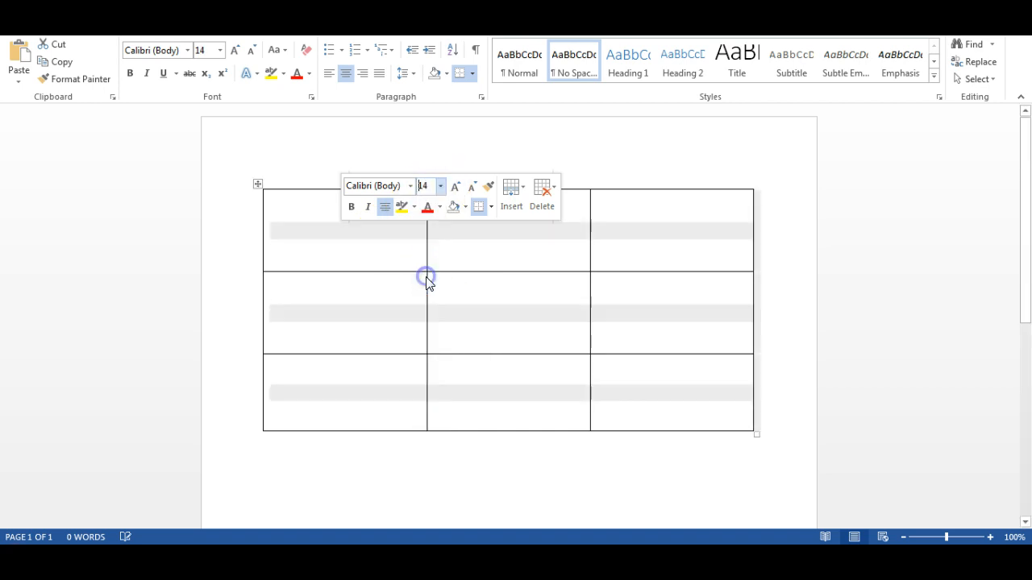
pyautogui.click(441, 208)
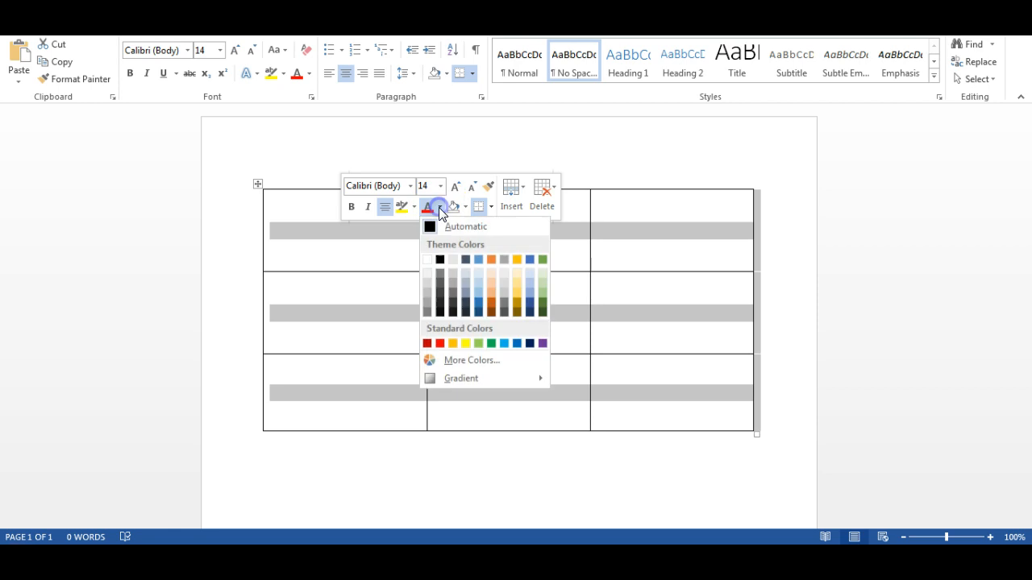
pyautogui.click(516, 344)
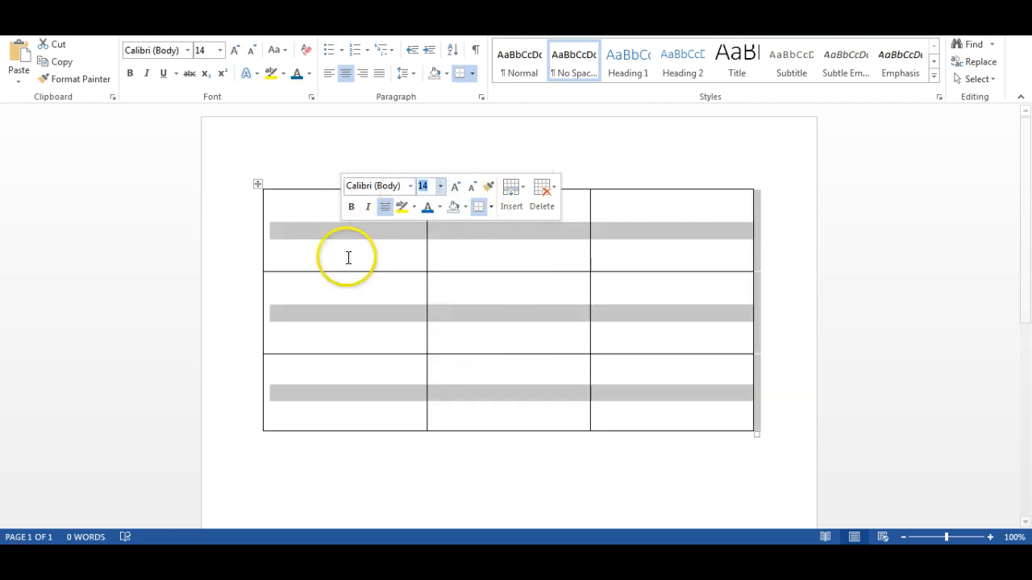
# Fill the table's top row with Janesville, Madison and Milwaukee.
pyautogui.click(346, 233)
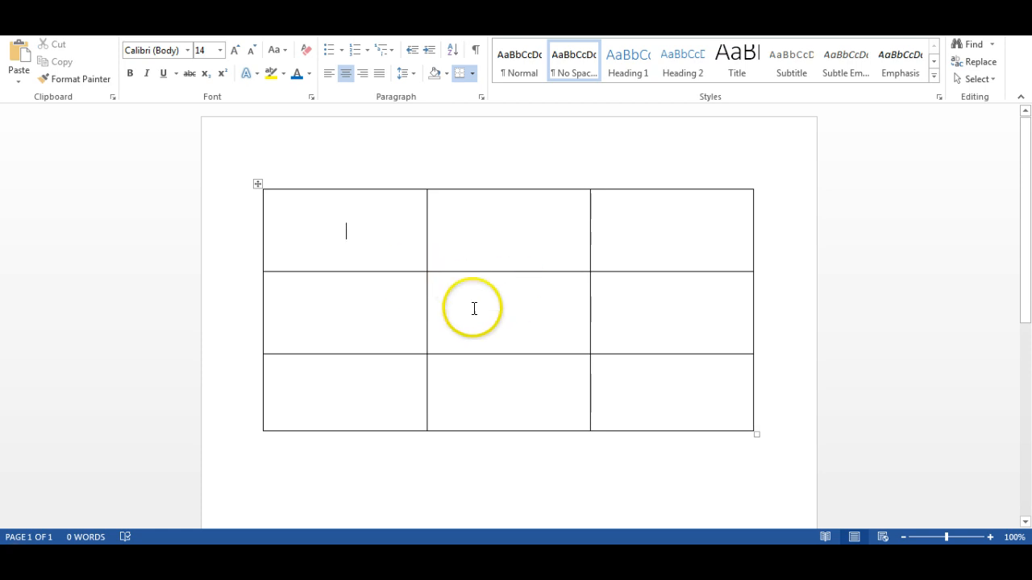
pyautogui.write('Janesville')
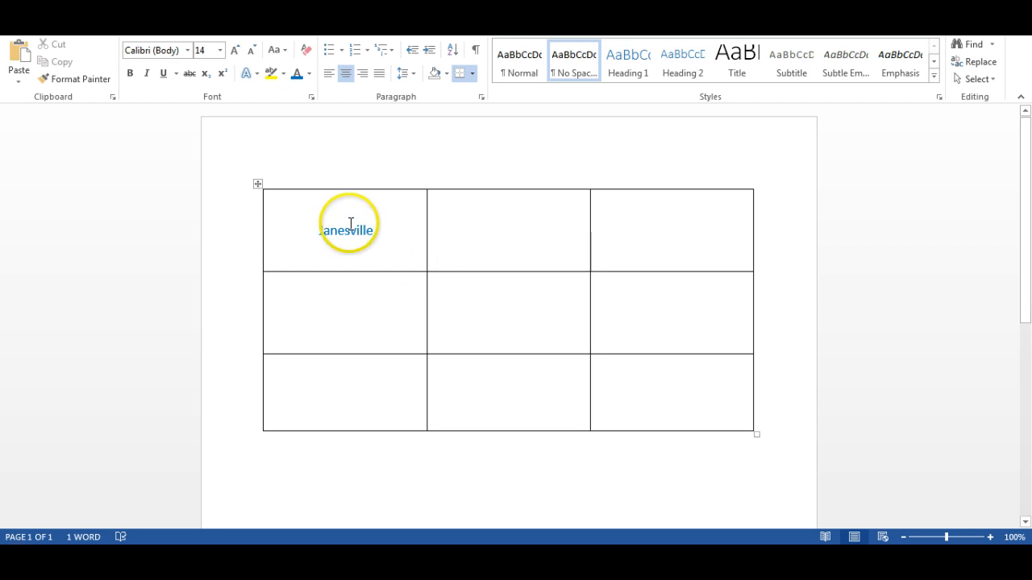
pyautogui.click(505, 226)
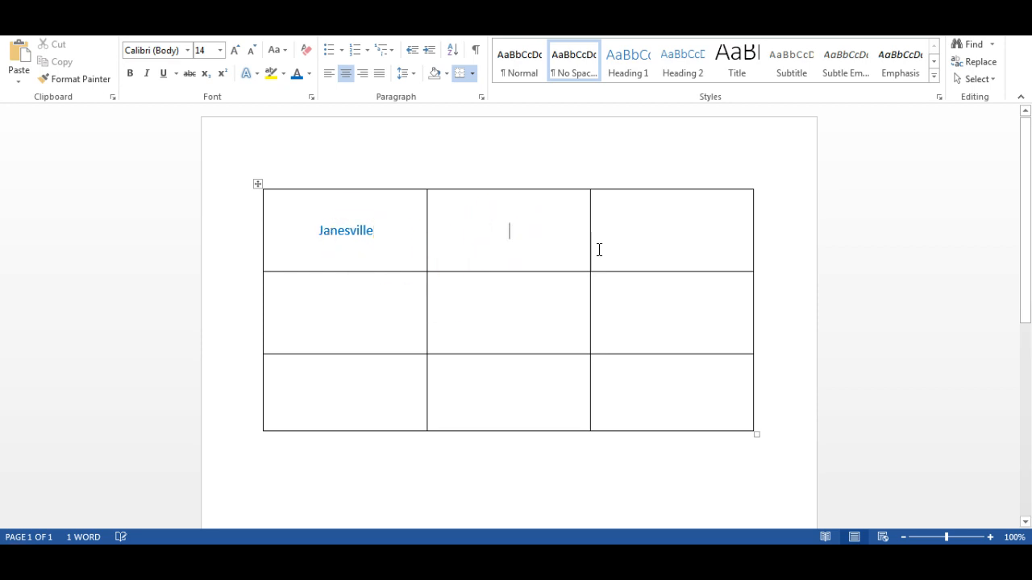
pyautogui.write('Madison')
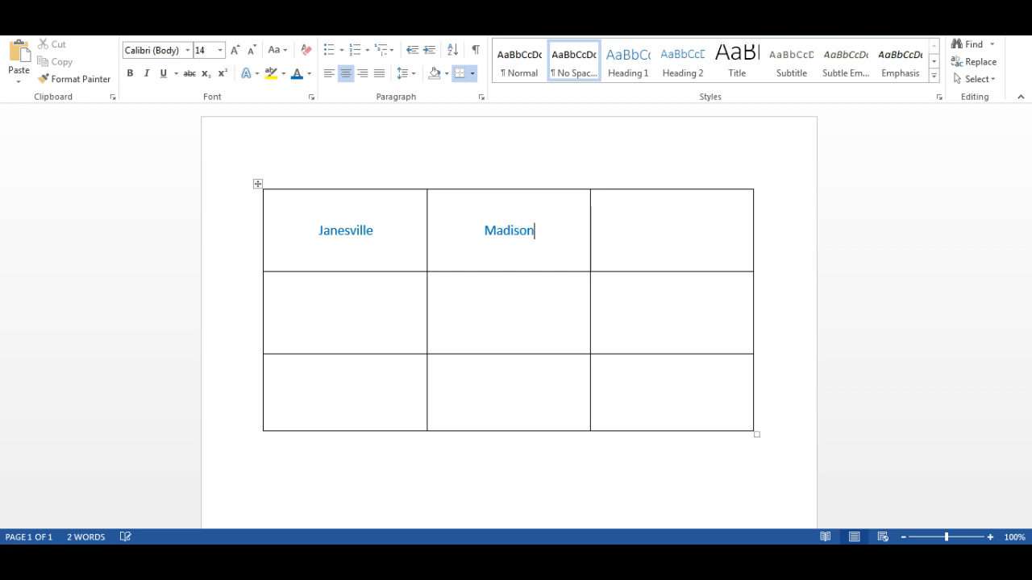
pyautogui.click(670, 231)
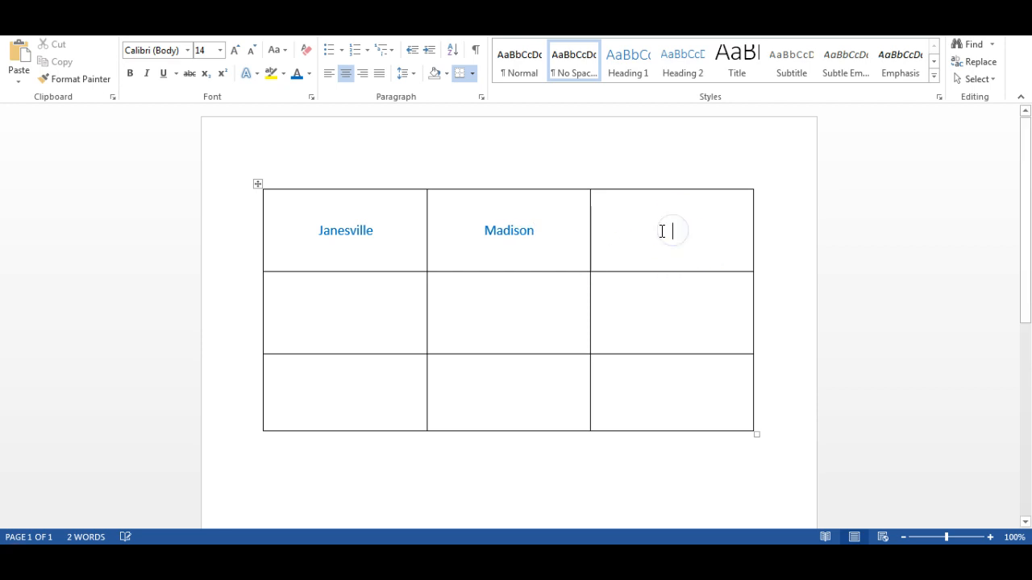
pyautogui.write('Milwaukee')
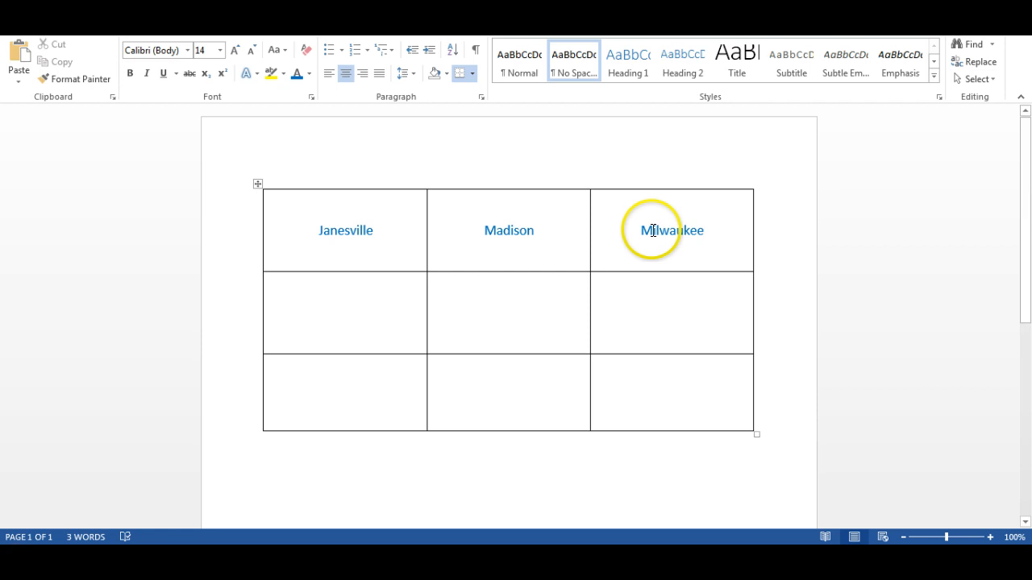
# Fill the table's middle row with BTC, MATC and MATC.
pyautogui.click(357, 311)
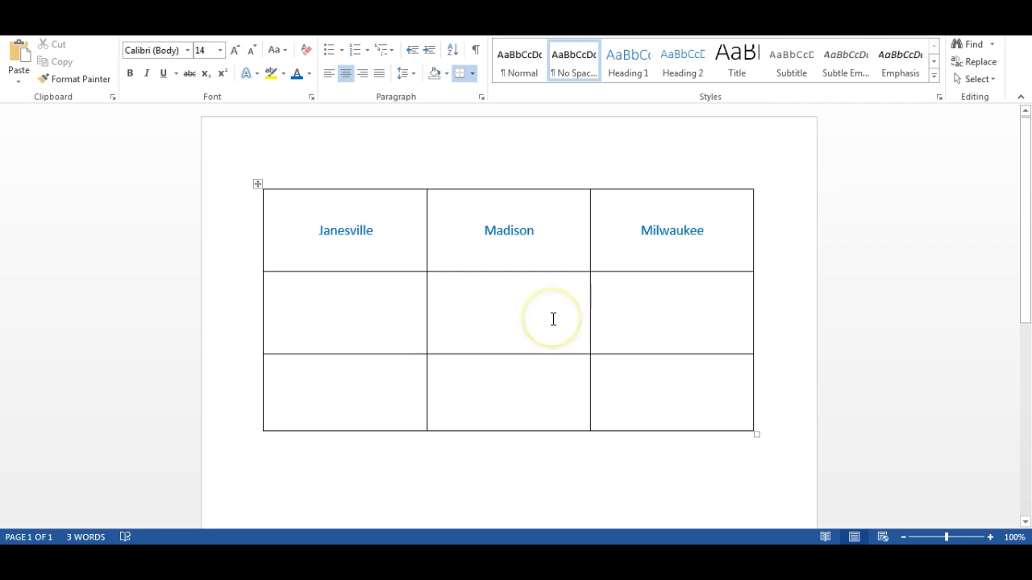
pyautogui.write('BTC')
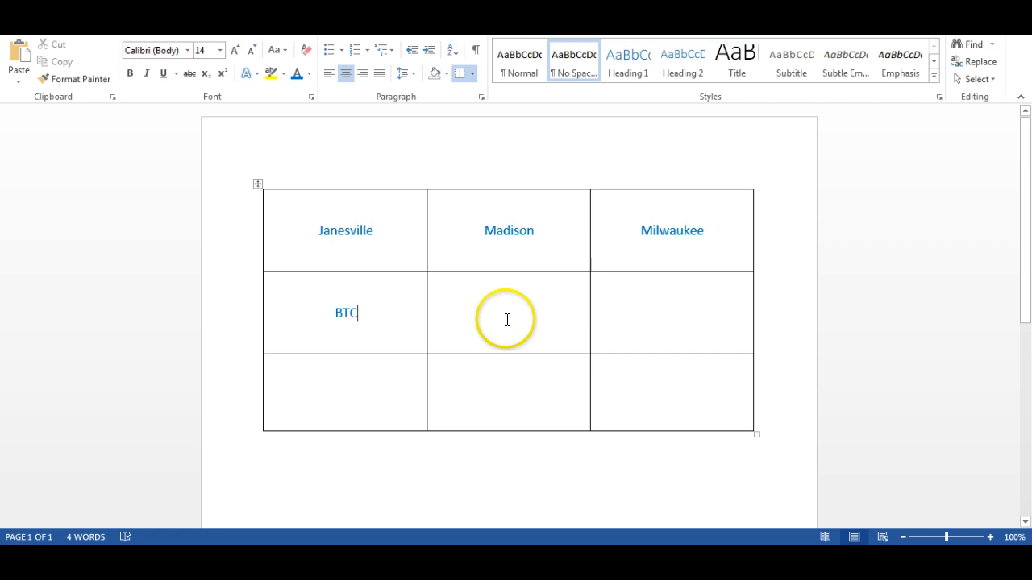
pyautogui.click(506, 315)
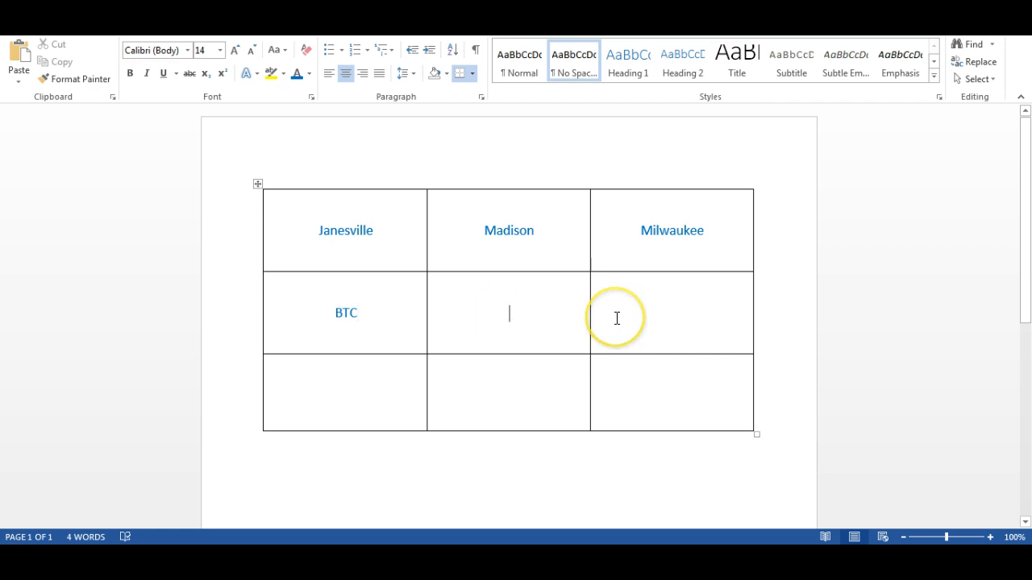
pyautogui.write('MT')
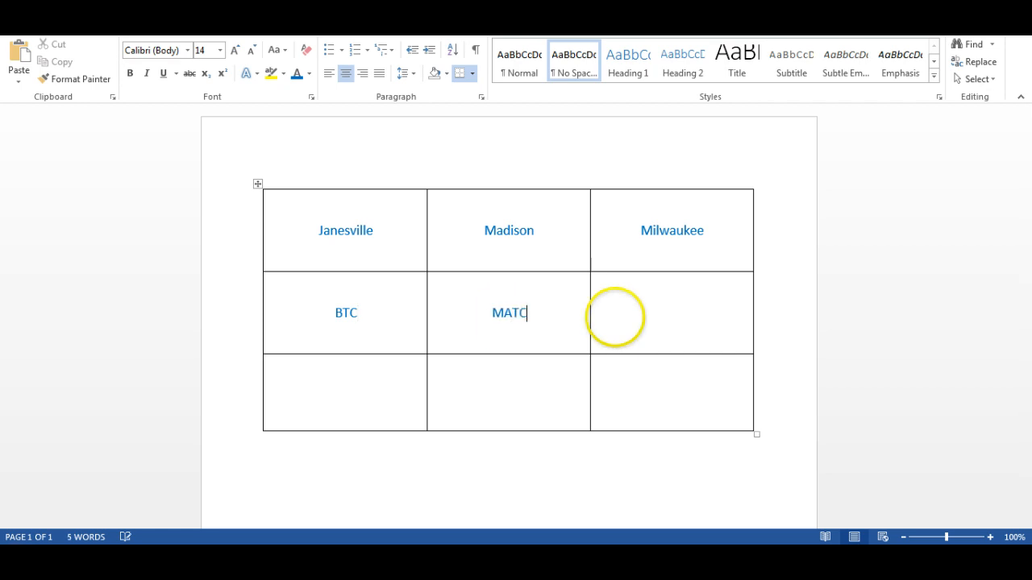
pyautogui.click(668, 312)
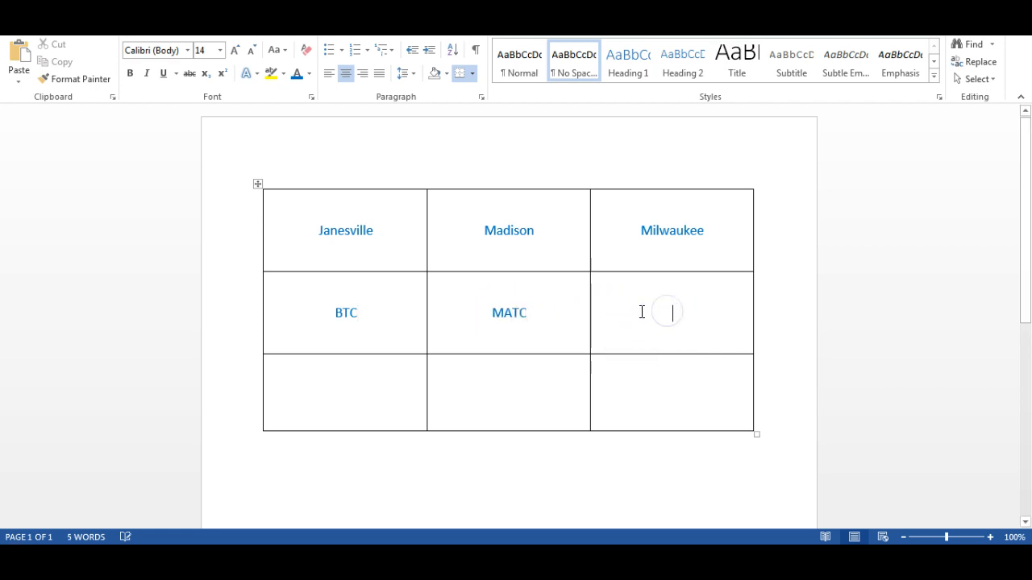
pyautogui.write('Mat')
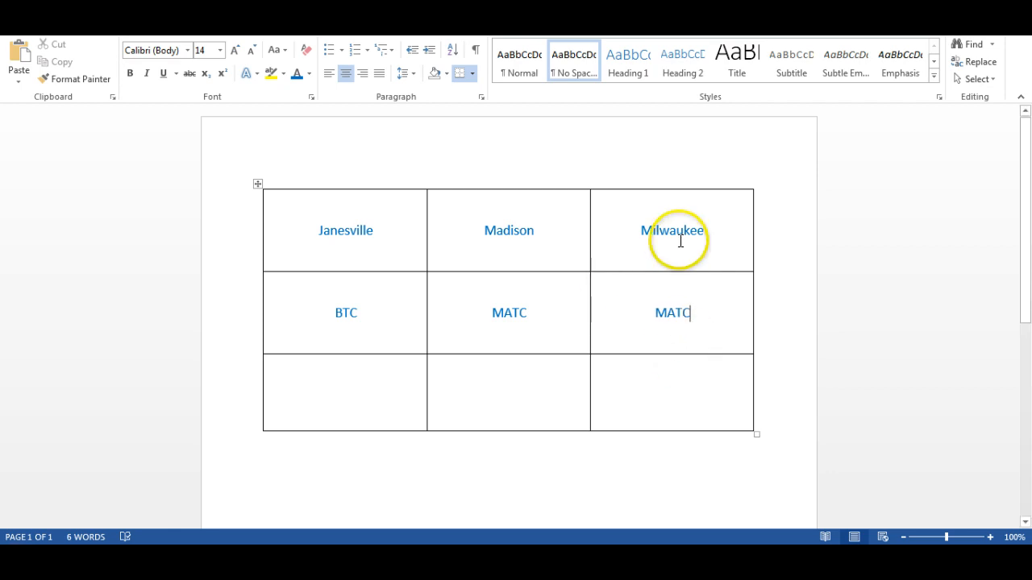
# Fill the table's bottom row with UW-Rock Co. and UW-Madison, and start the last cell with UW-.
pyautogui.click(341, 390)
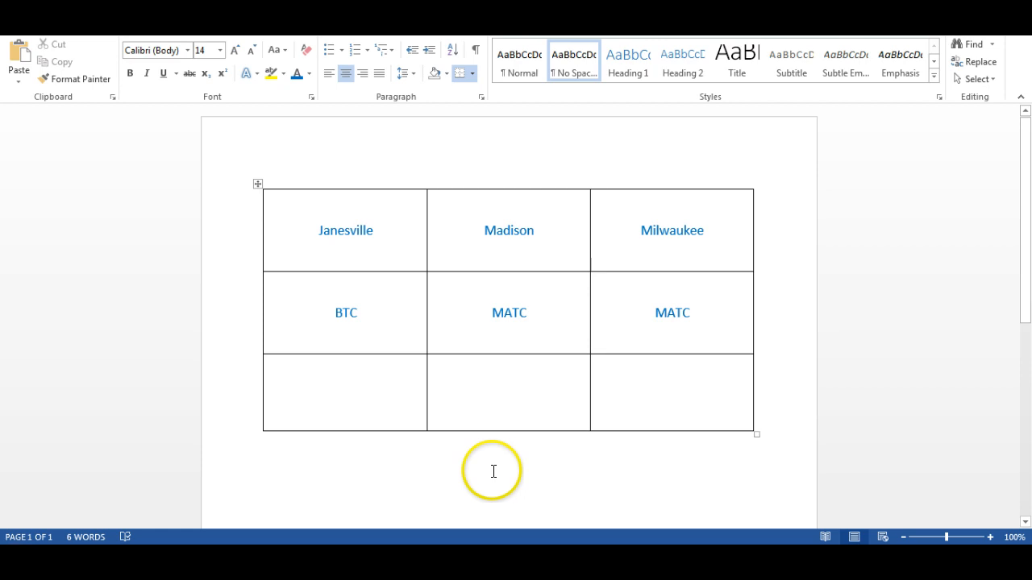
pyautogui.write('UW-')
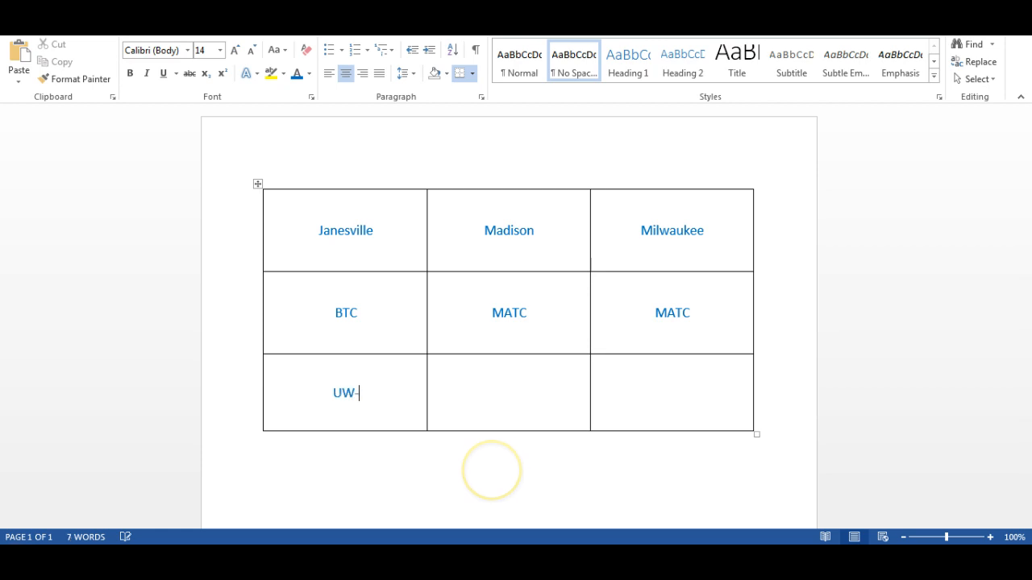
pyautogui.write('Rock Co.')
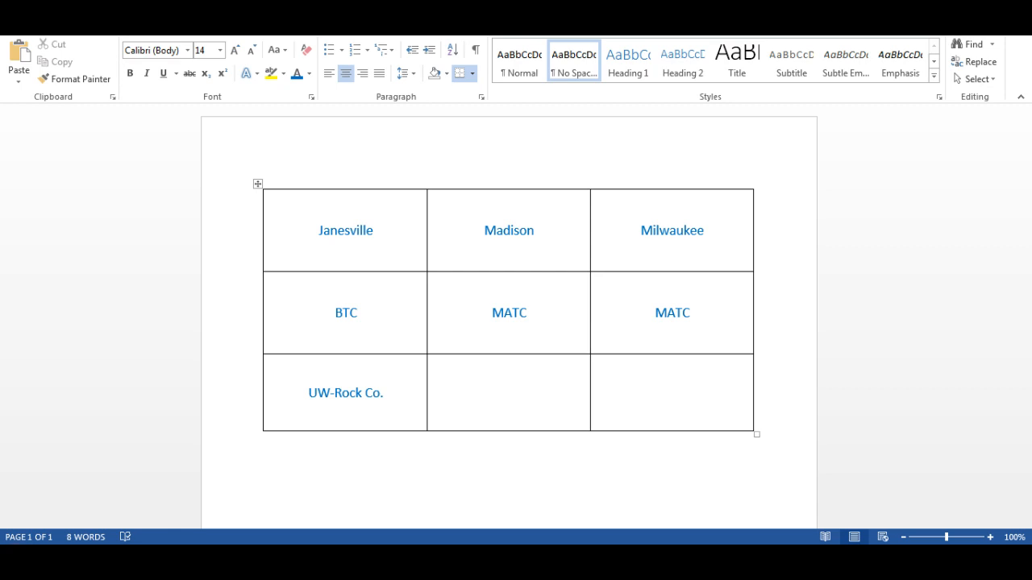
pyautogui.write('UW-Madison')
pyautogui.press('Tab')
pyautogui.write('UW-')
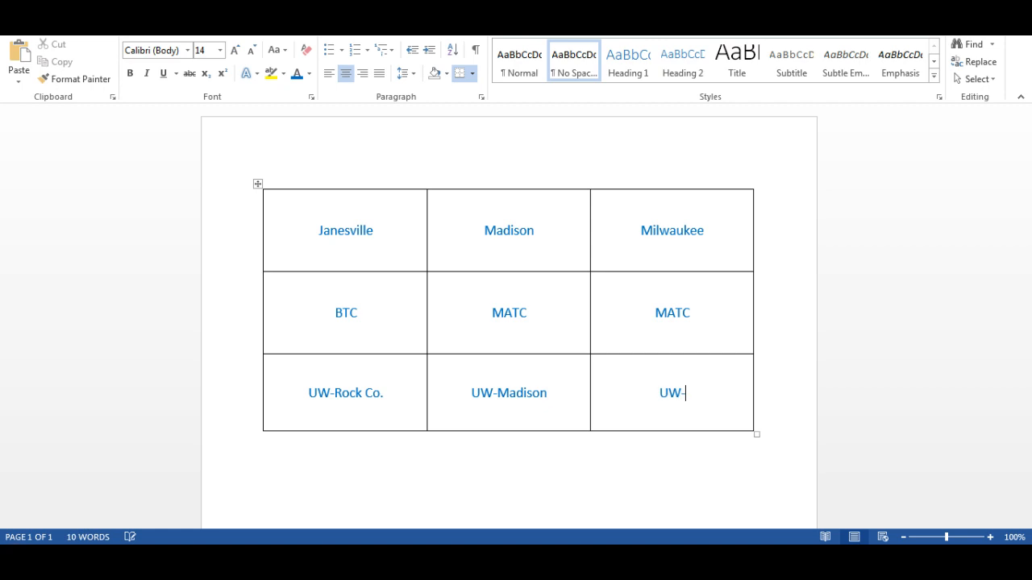